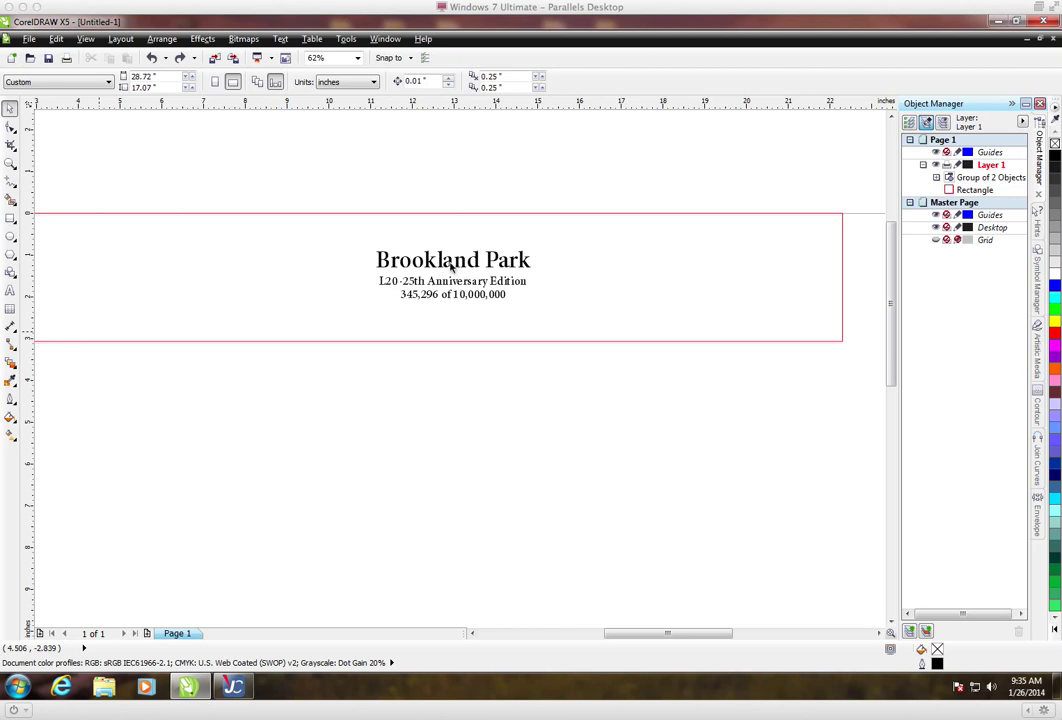
Inspect the position and size of the red rectangle and the Brookland Park text group
left_click(391, 213)
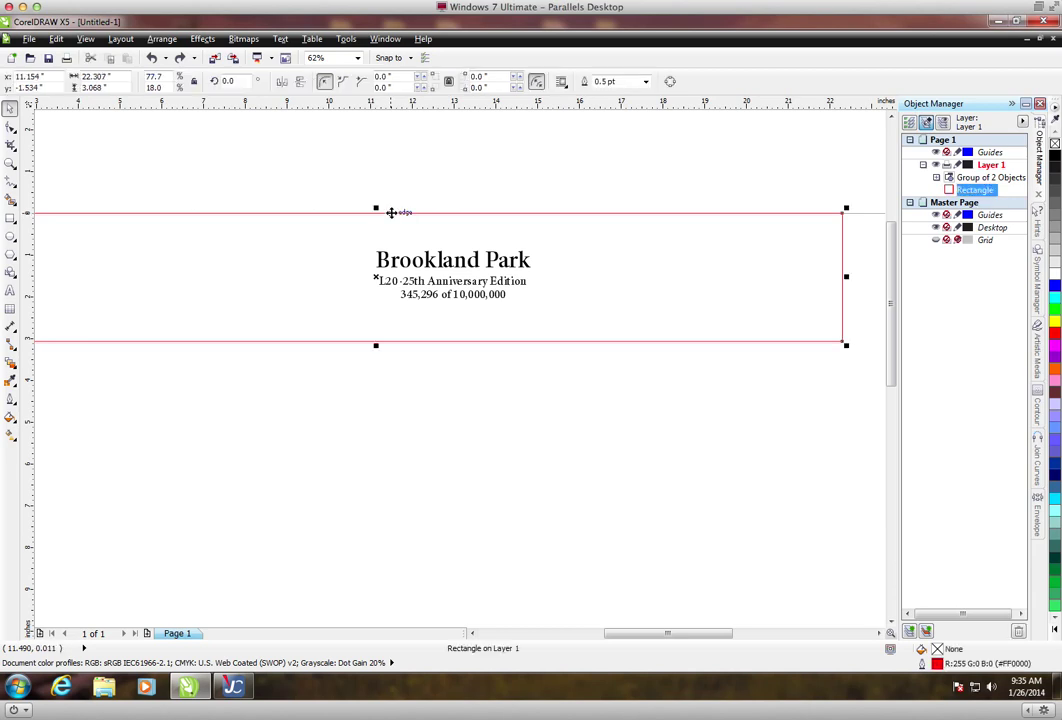
left_click(410, 184)
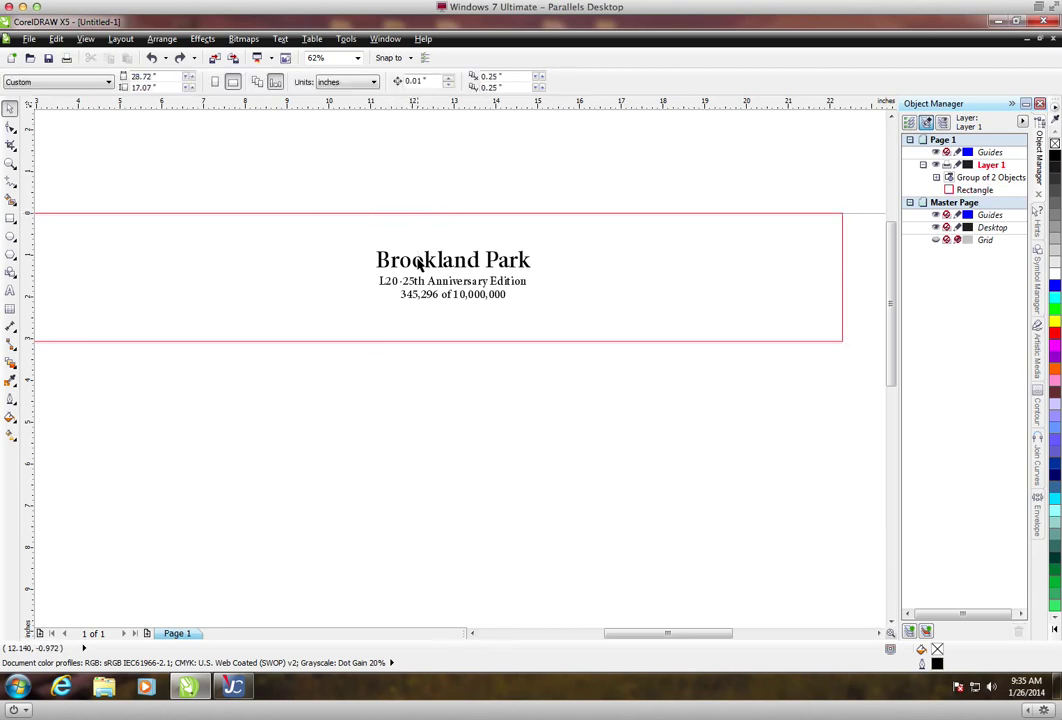
left_click_drag(350, 226, 566, 340)
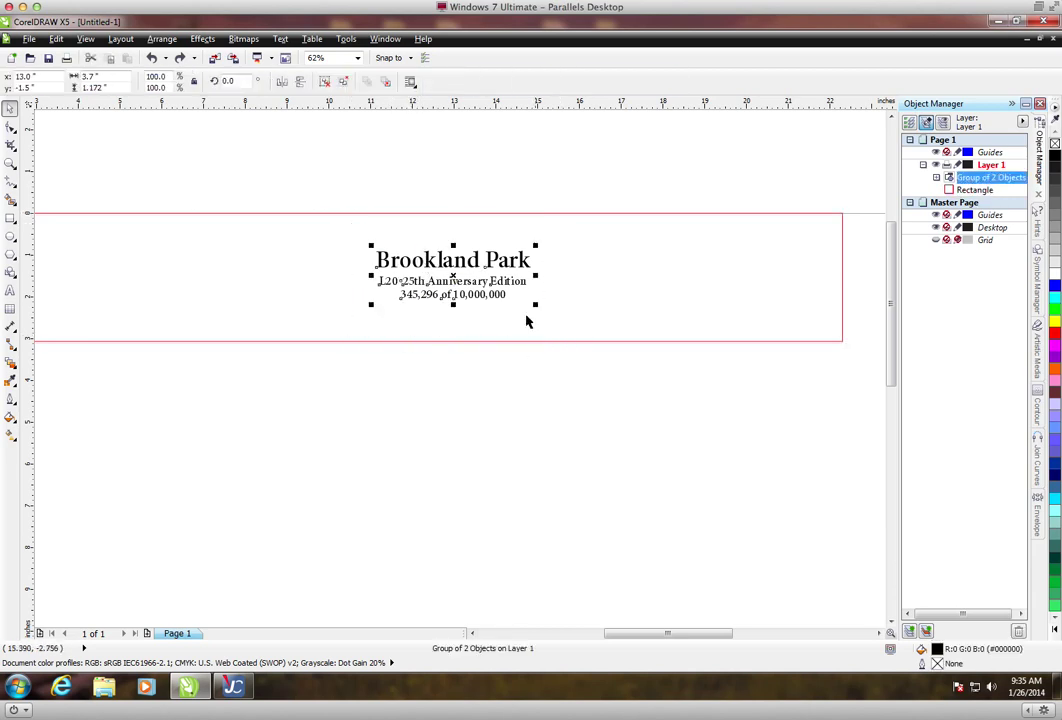
left_click(420, 220)
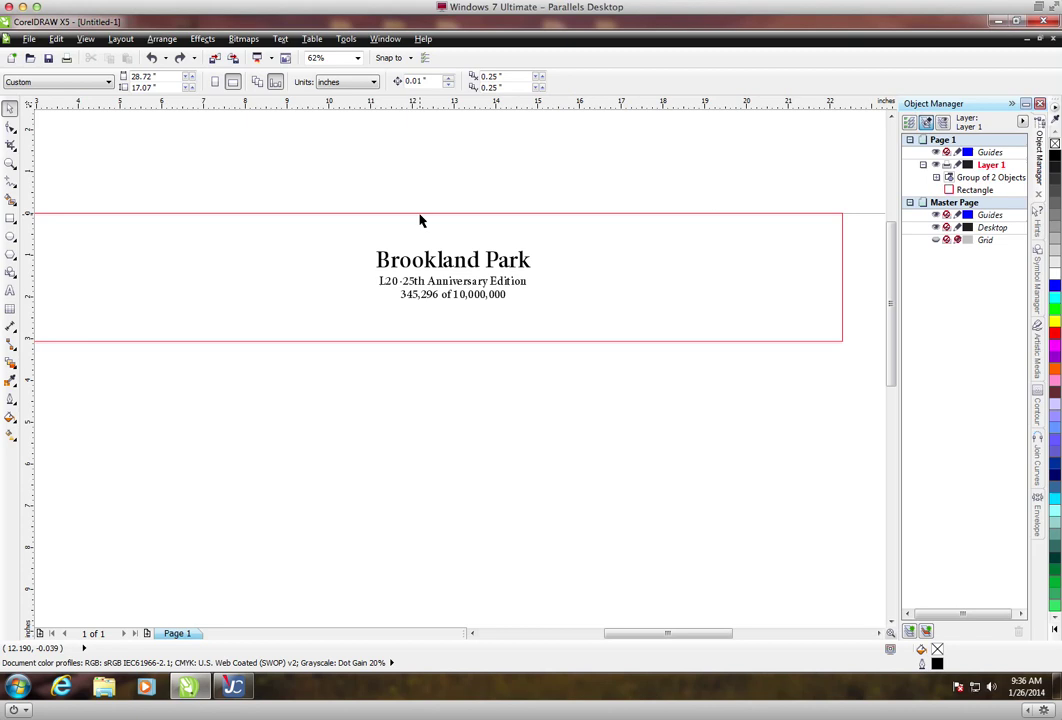
left_click(424, 212)
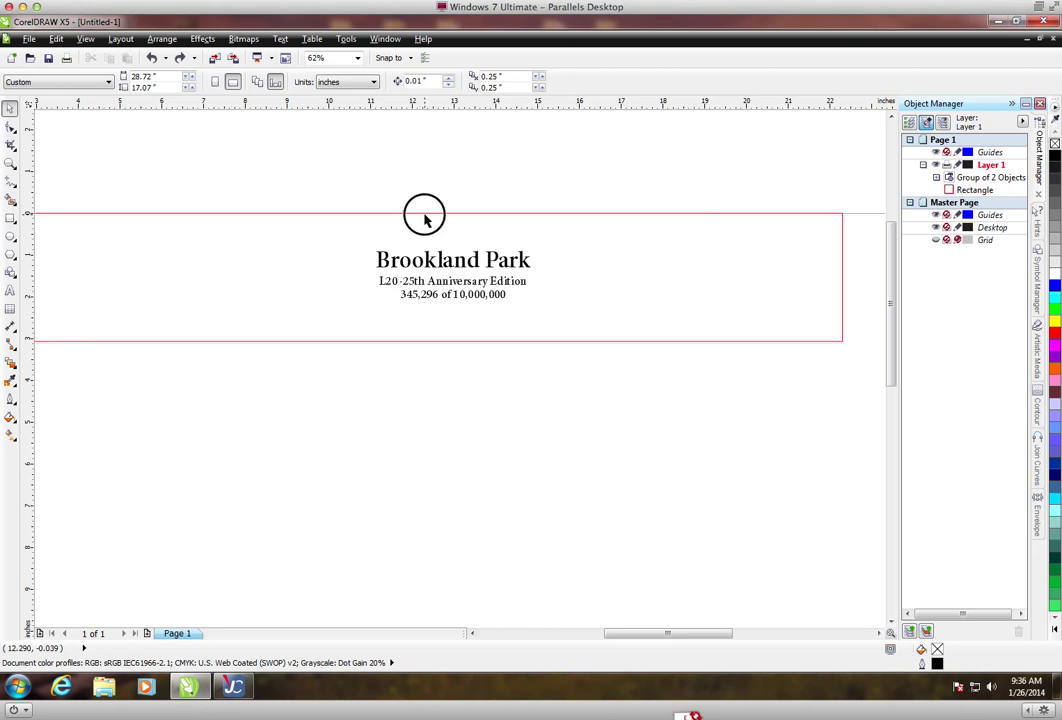
left_click(442, 341)
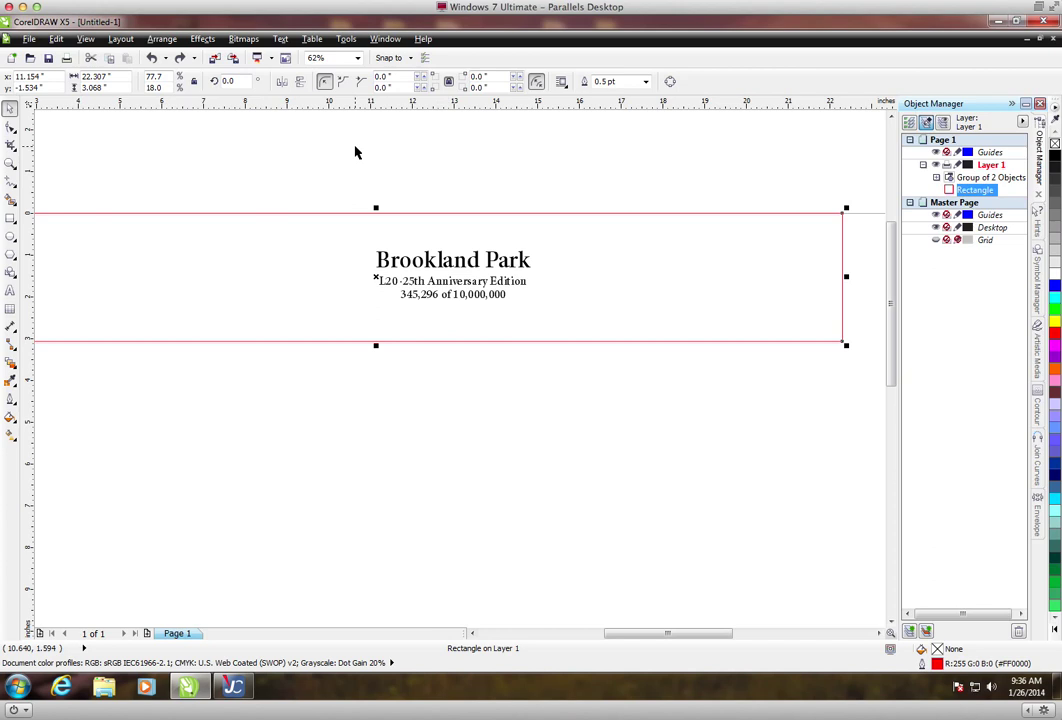
left_click(10, 217)
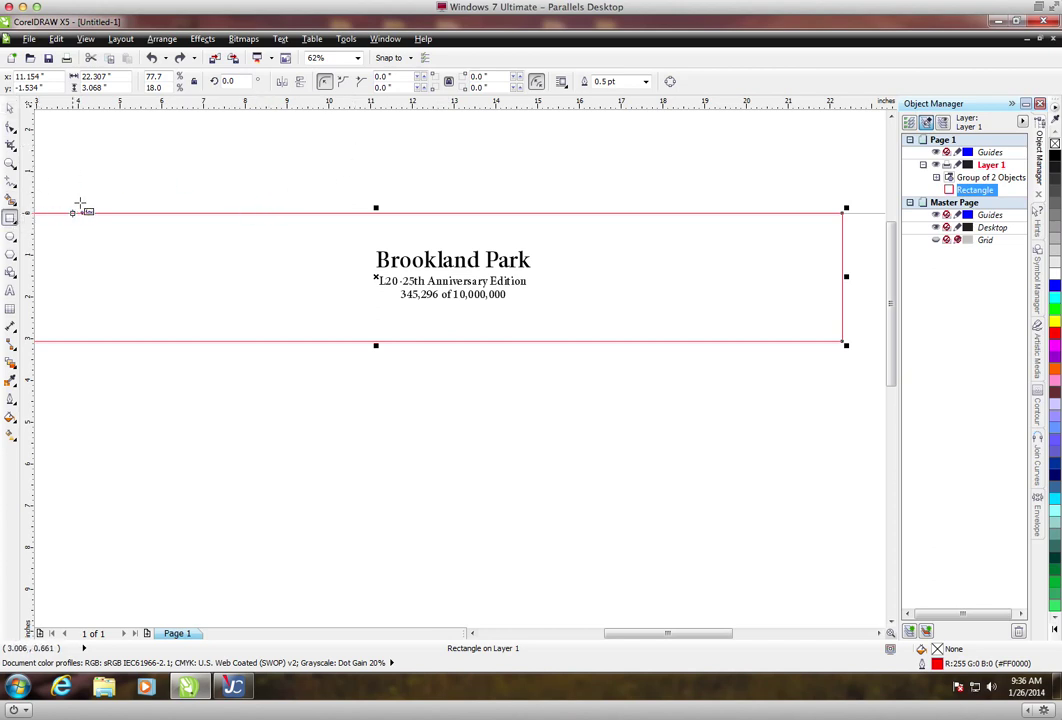
left_click_drag(45, 196, 839, 204)
key("Delete")
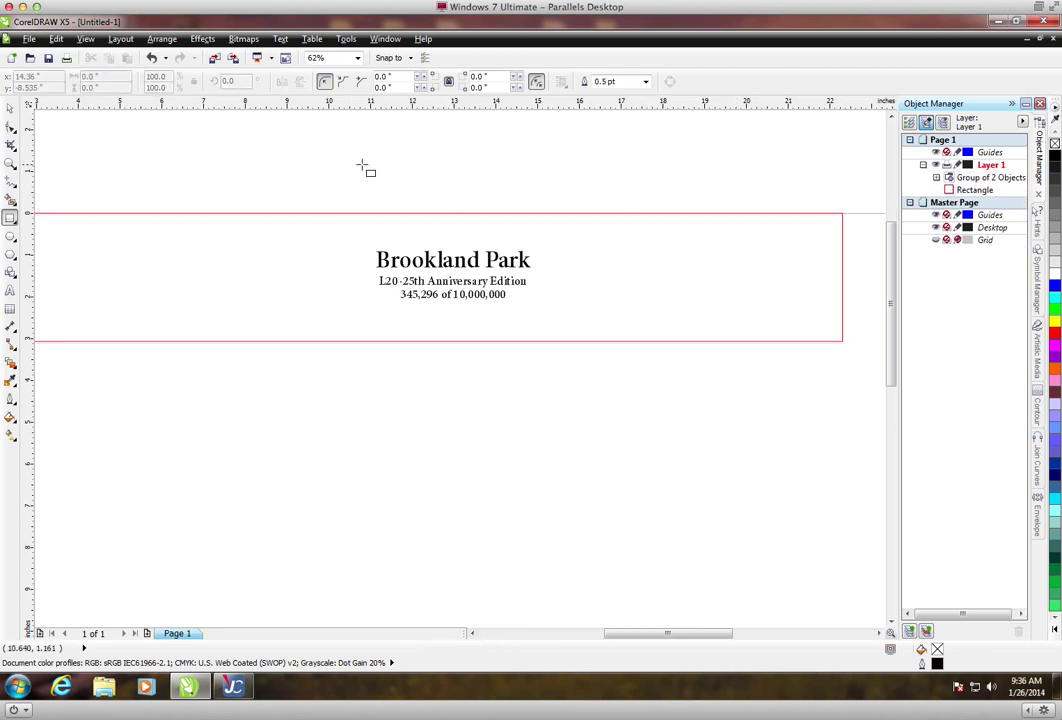
left_click(10, 107)
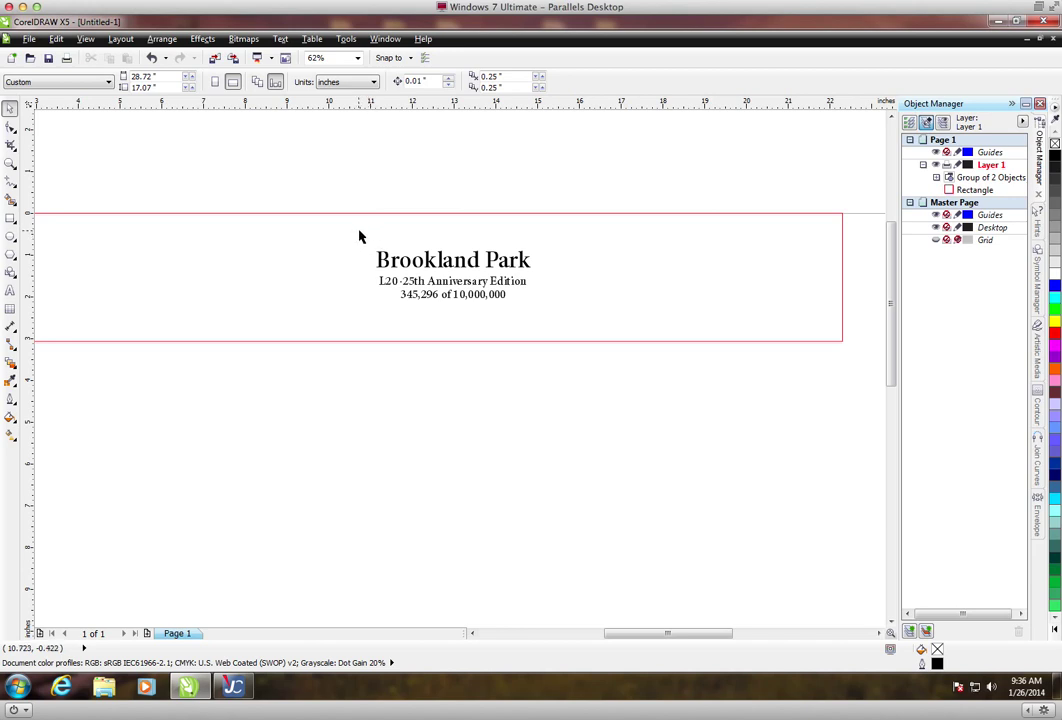
Check the position of the Brookland Park text group and delete the red rectangle around it
left_click_drag(360, 237, 571, 330)
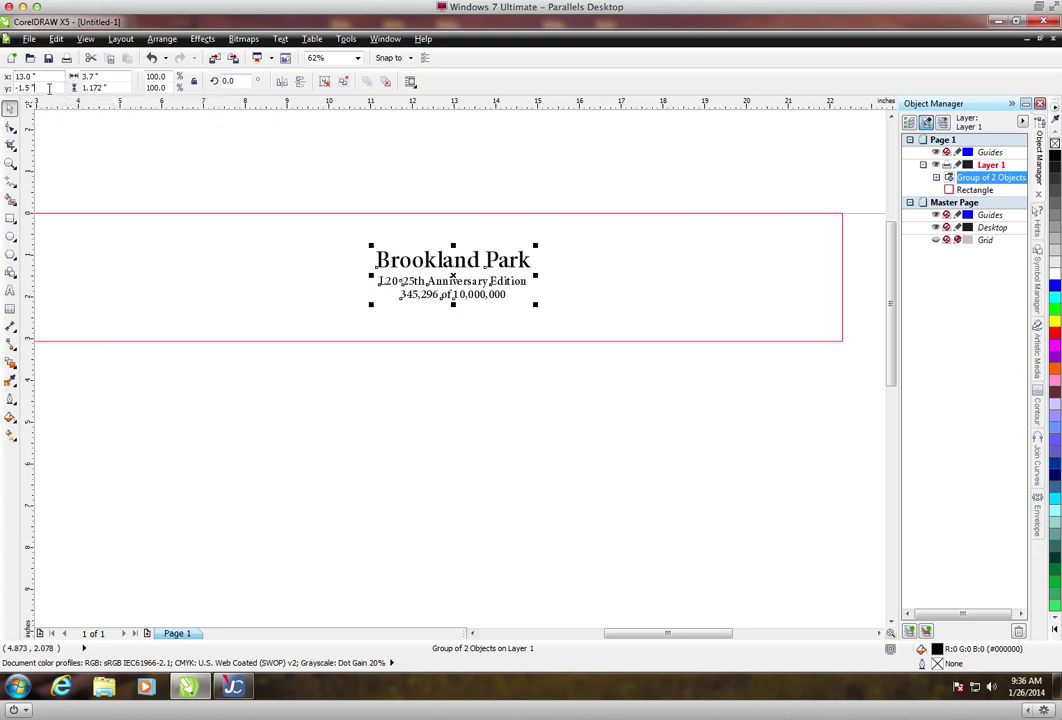
left_click(268, 190)
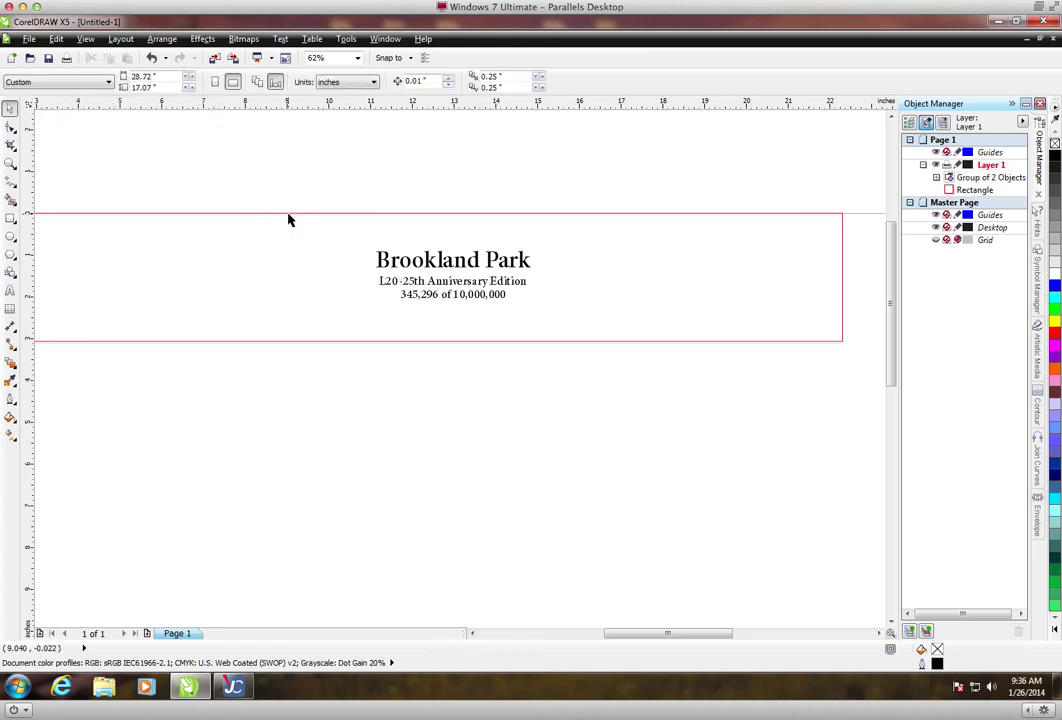
left_click(288, 215)
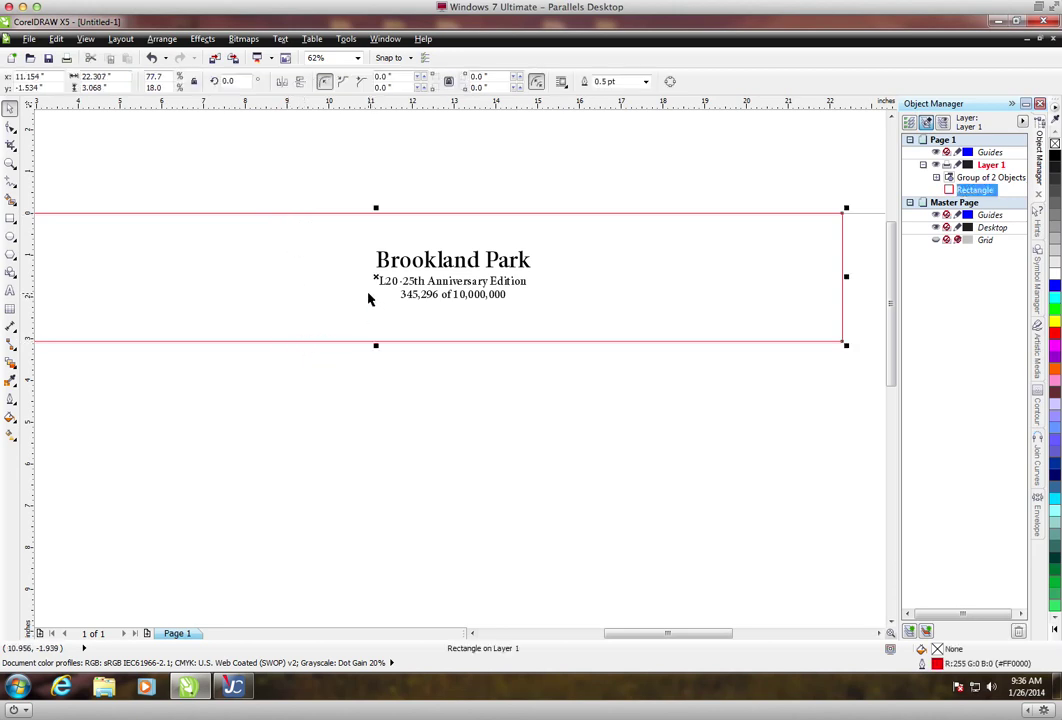
key("Delete")
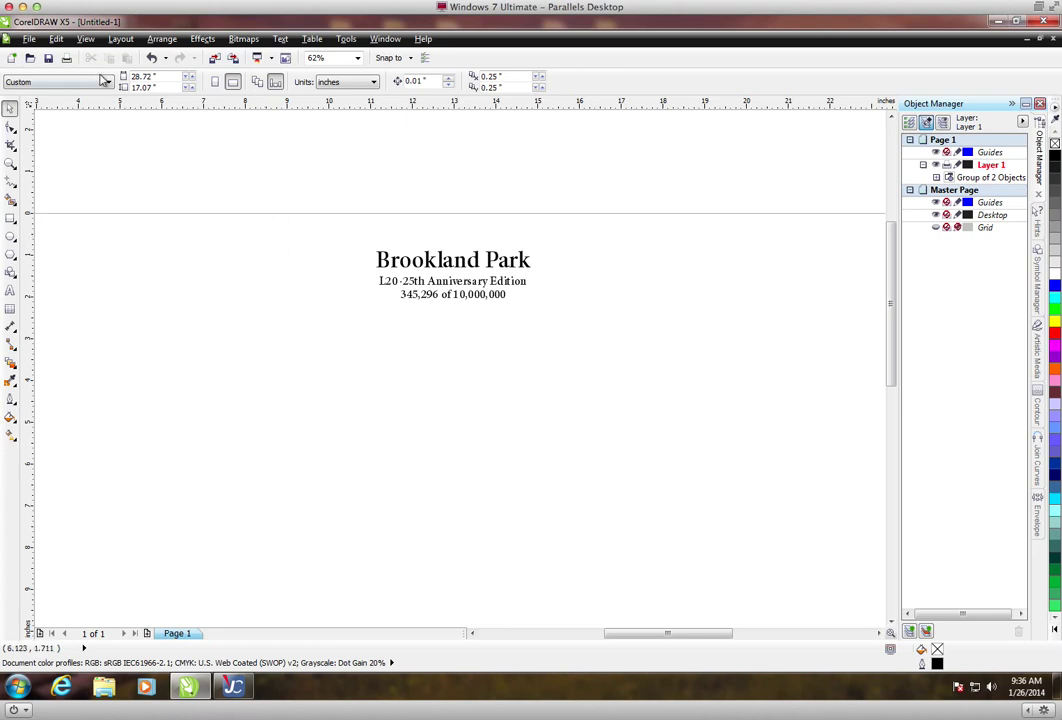
In the Trotec Engraver print preferences, enable High Quality for the black Engrave process of the Example / Oak material
left_click(66, 57)
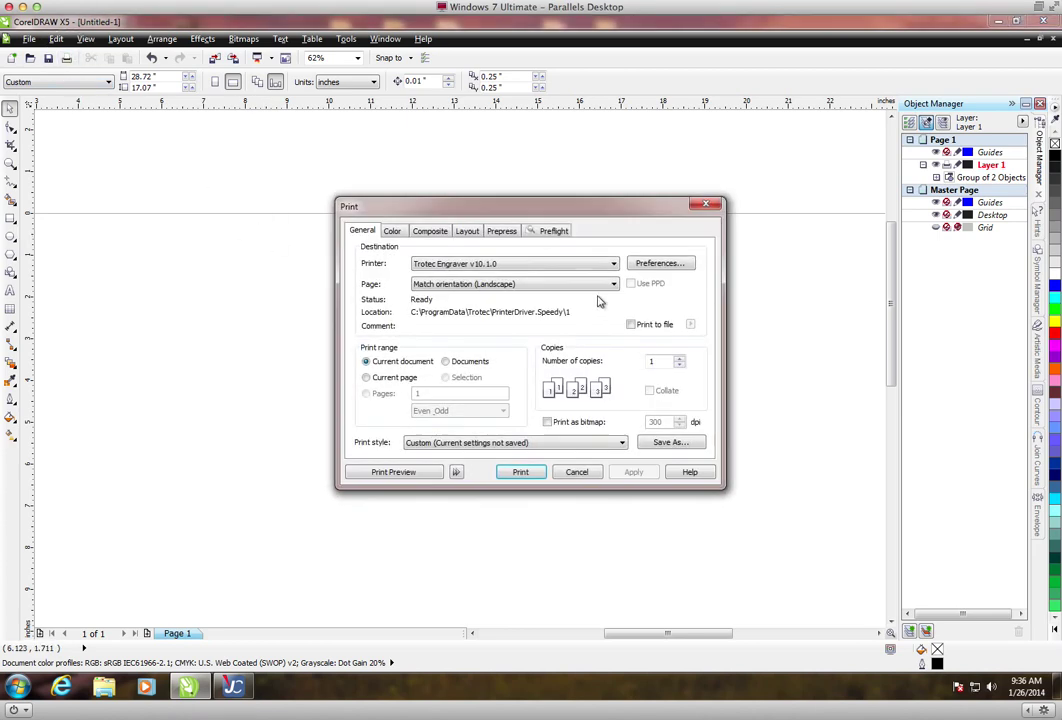
left_click(657, 264)
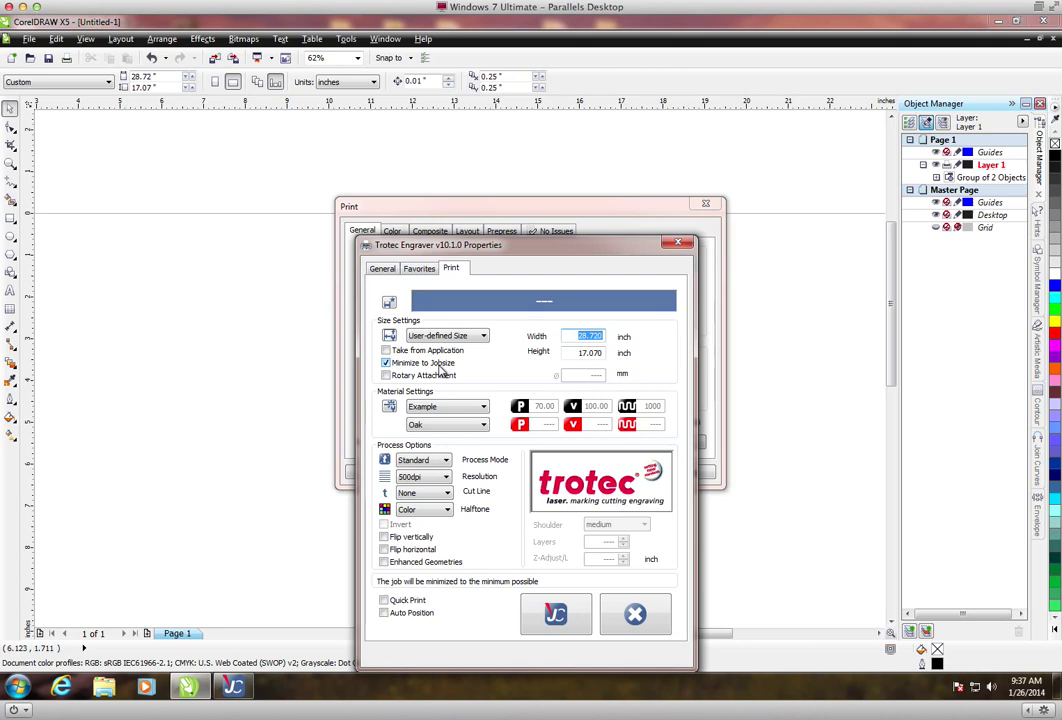
left_click(389, 406)
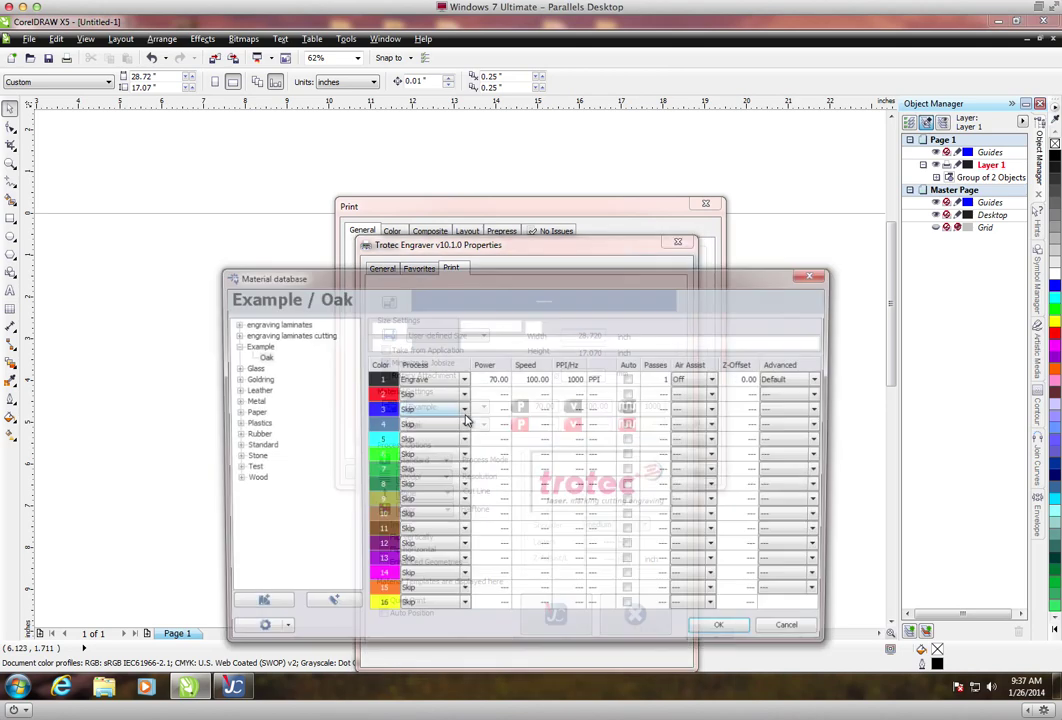
left_click(261, 357)
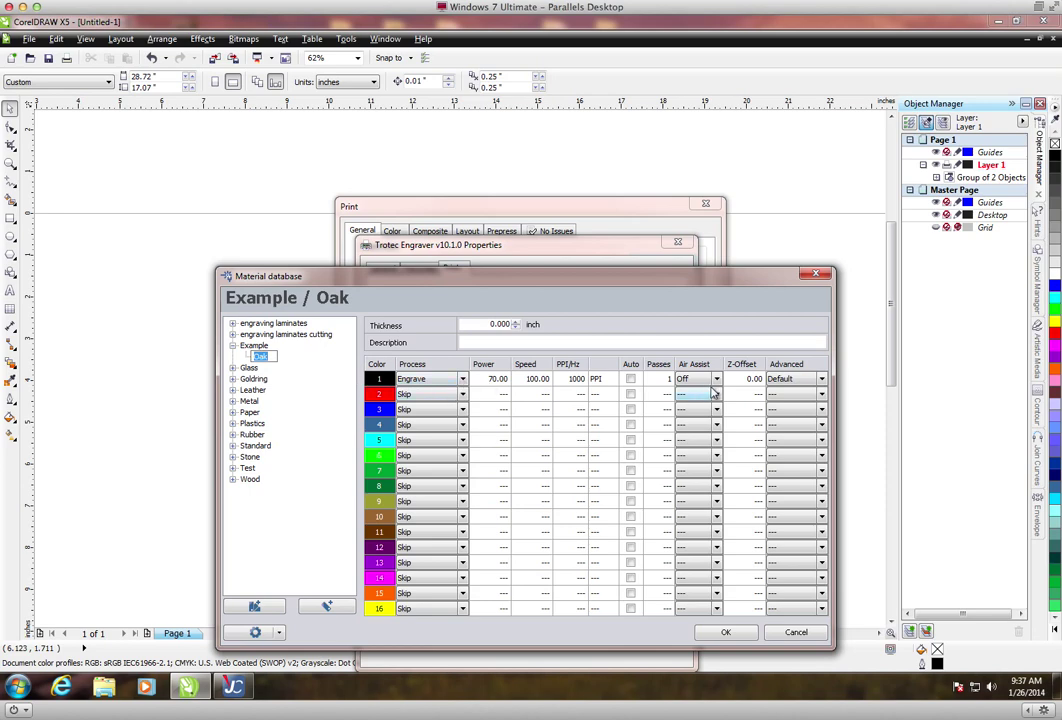
left_click(822, 379)
left_click(827, 466)
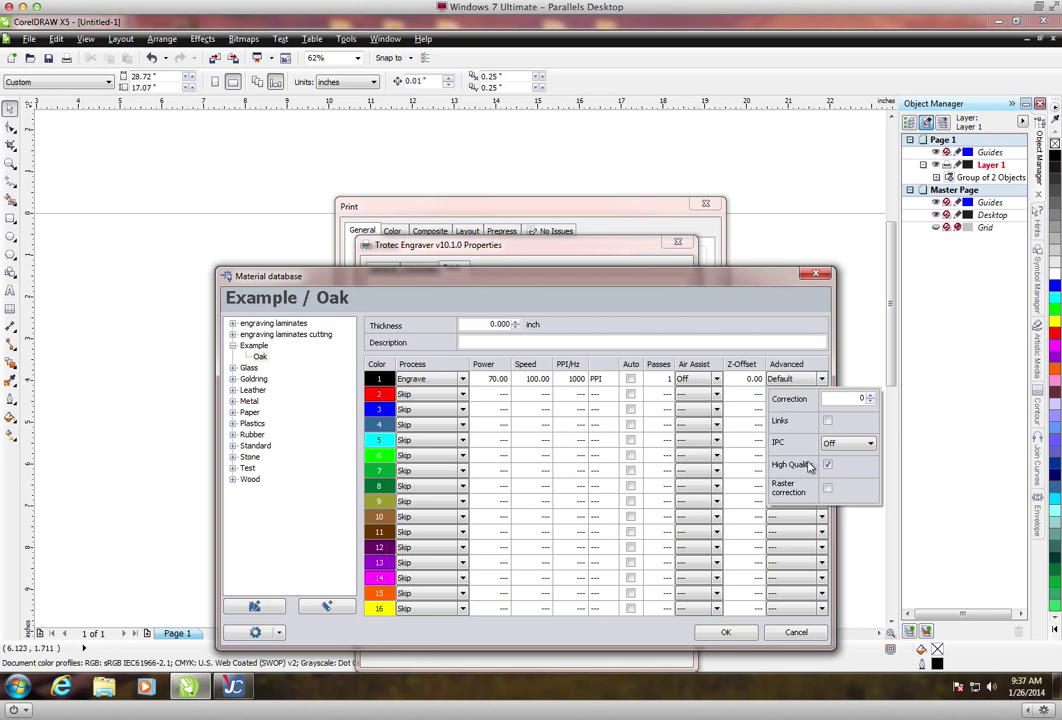
left_click(727, 633)
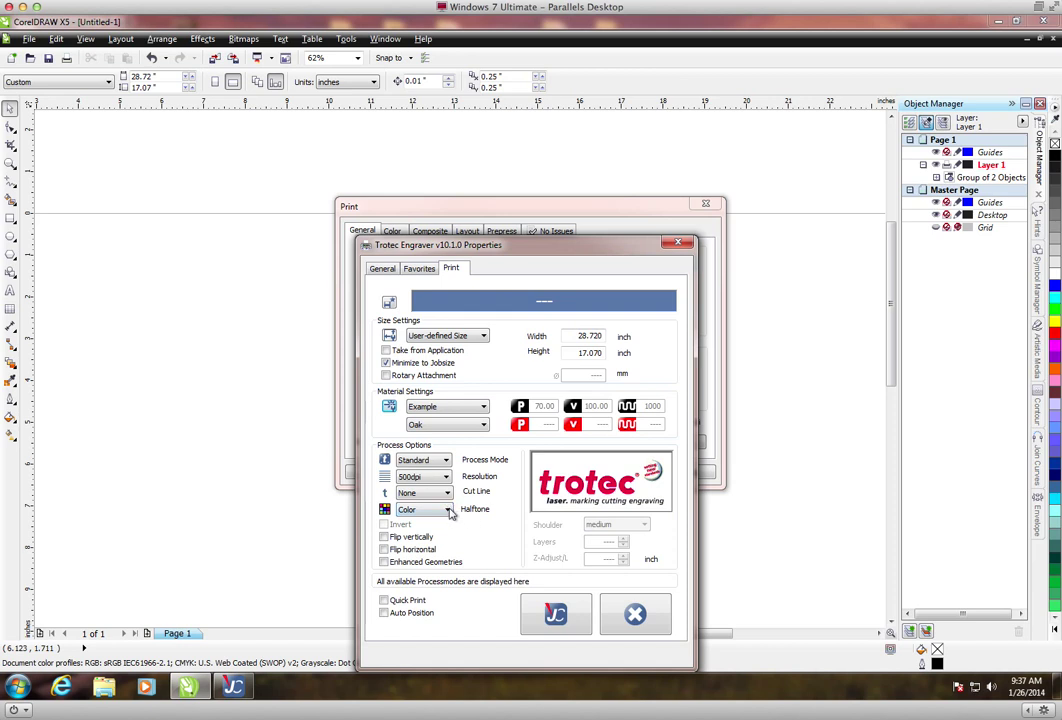
Keep the halftone set to Color and send the job to the Trotec Engraver with the job name "Sample Text"
left_click(446, 510)
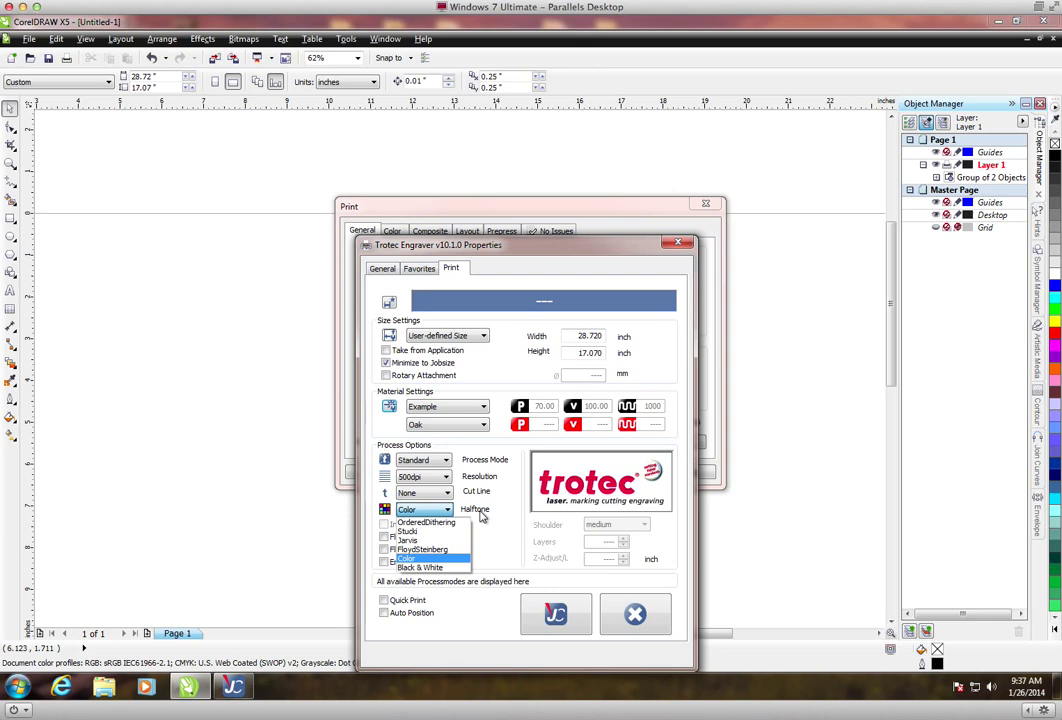
left_click(492, 521)
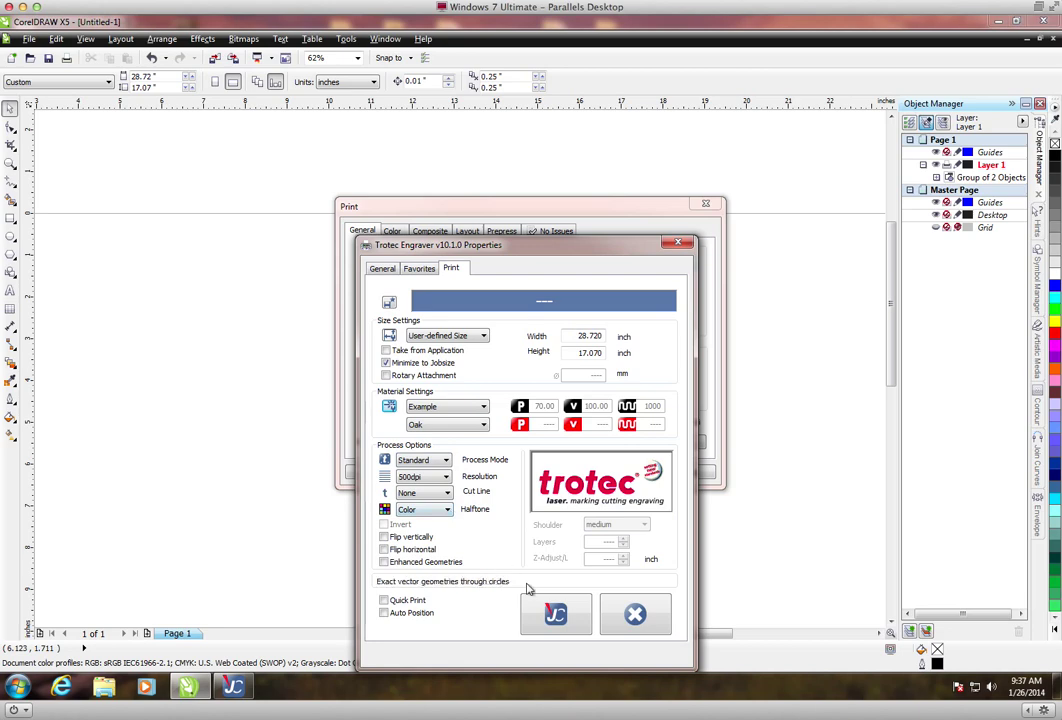
left_click(555, 613)
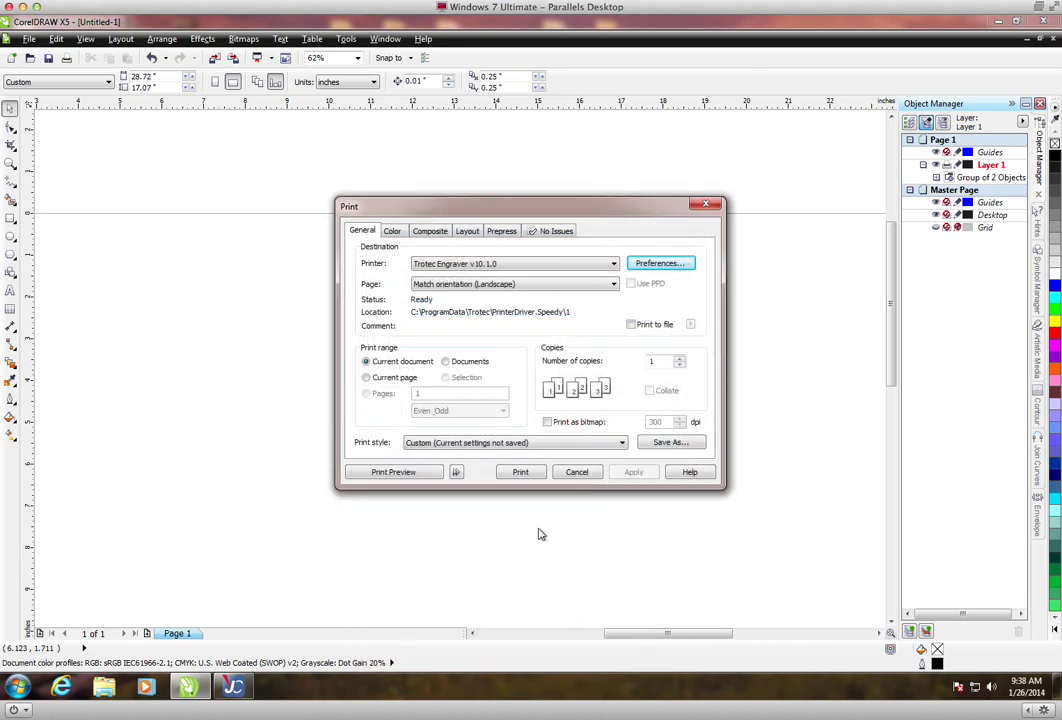
left_click(520, 473)
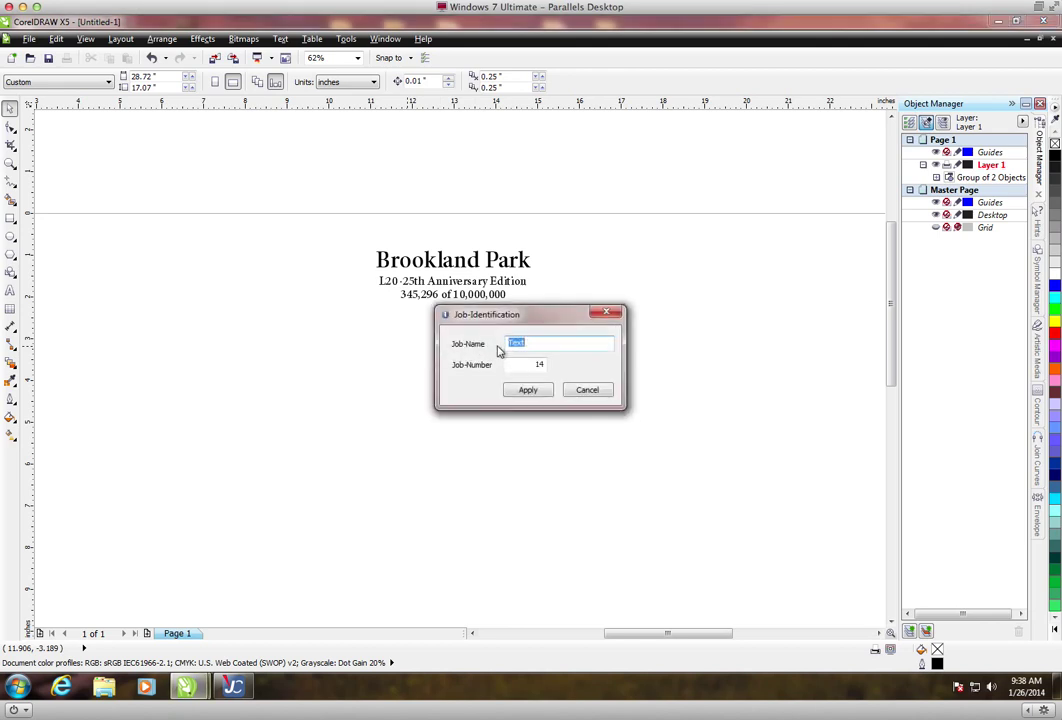
type("Sample")
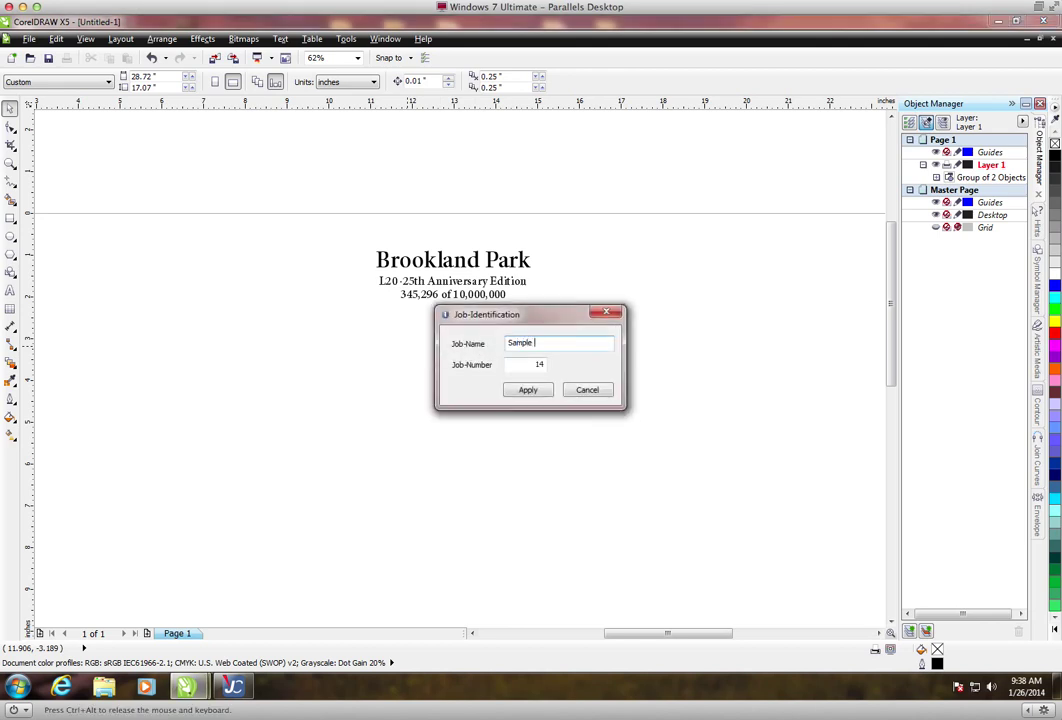
type(" Text")
left_click(528, 389)
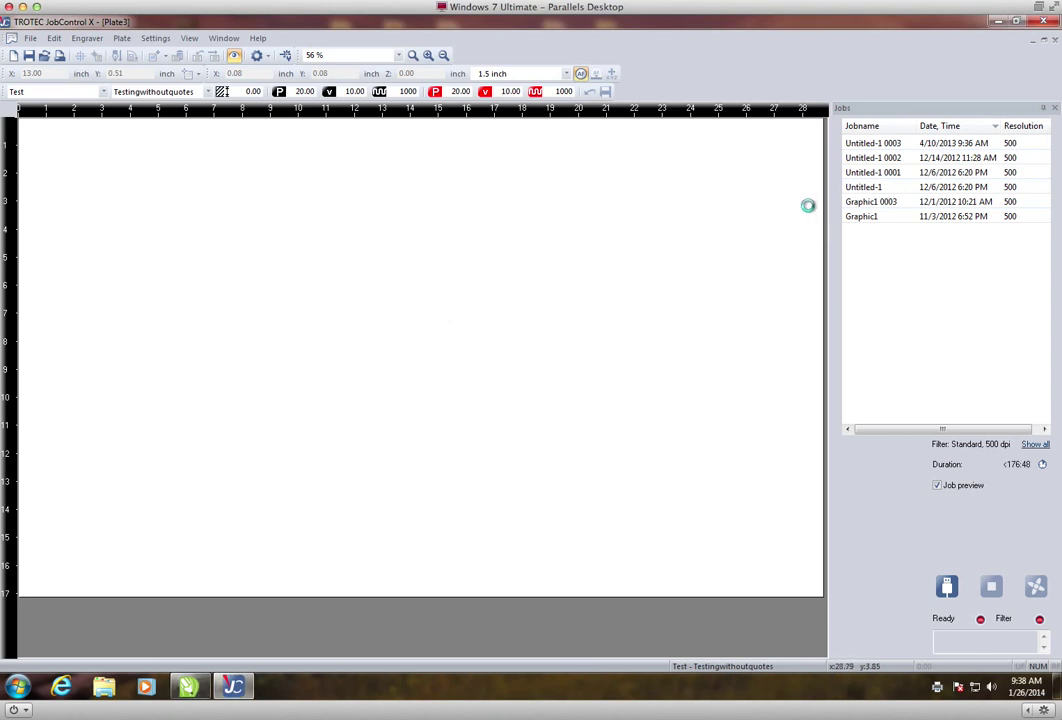
Add a plate marker at X 13 and Y 1.5 inches and place the Sample Text job centred on it
left_click(874, 143)
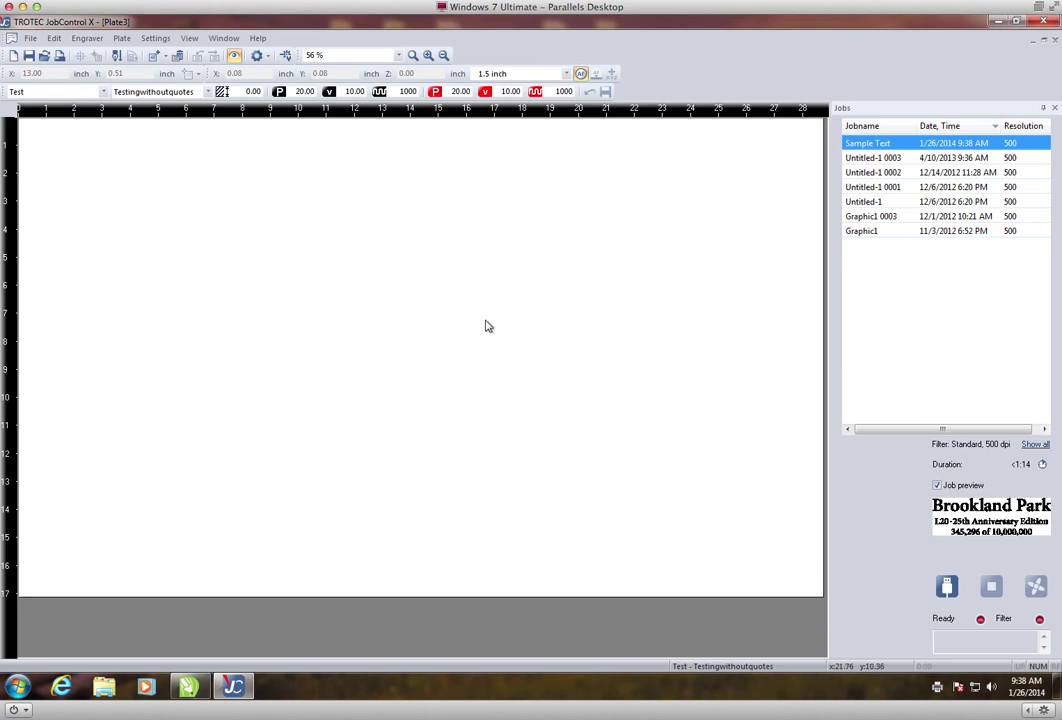
left_click(121, 38)
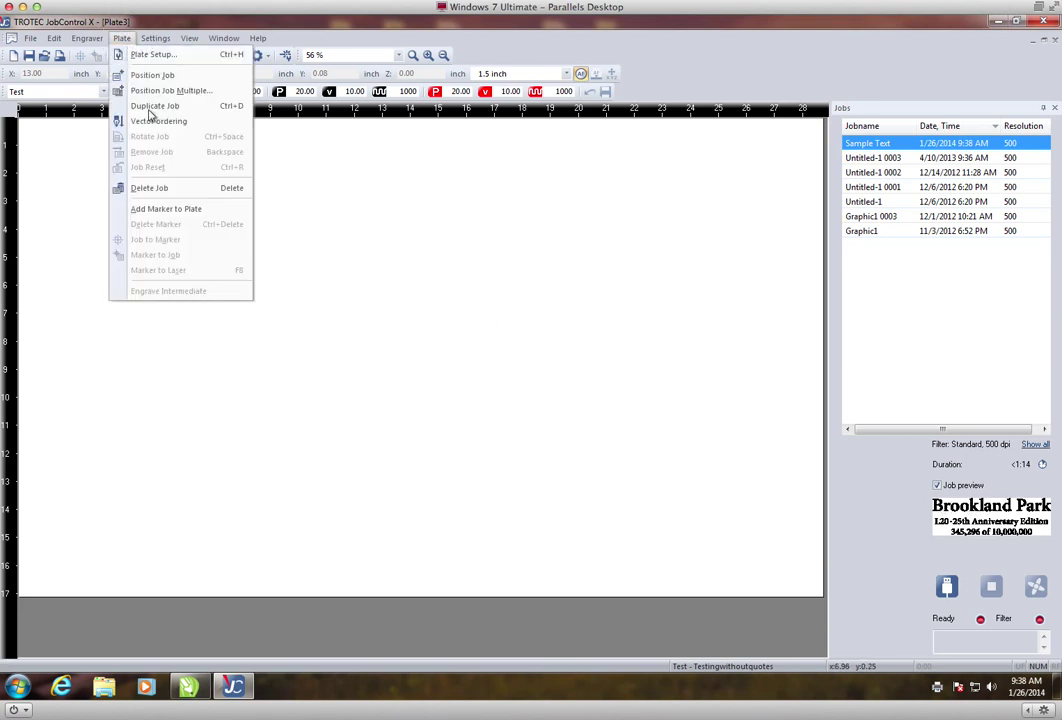
left_click(165, 209)
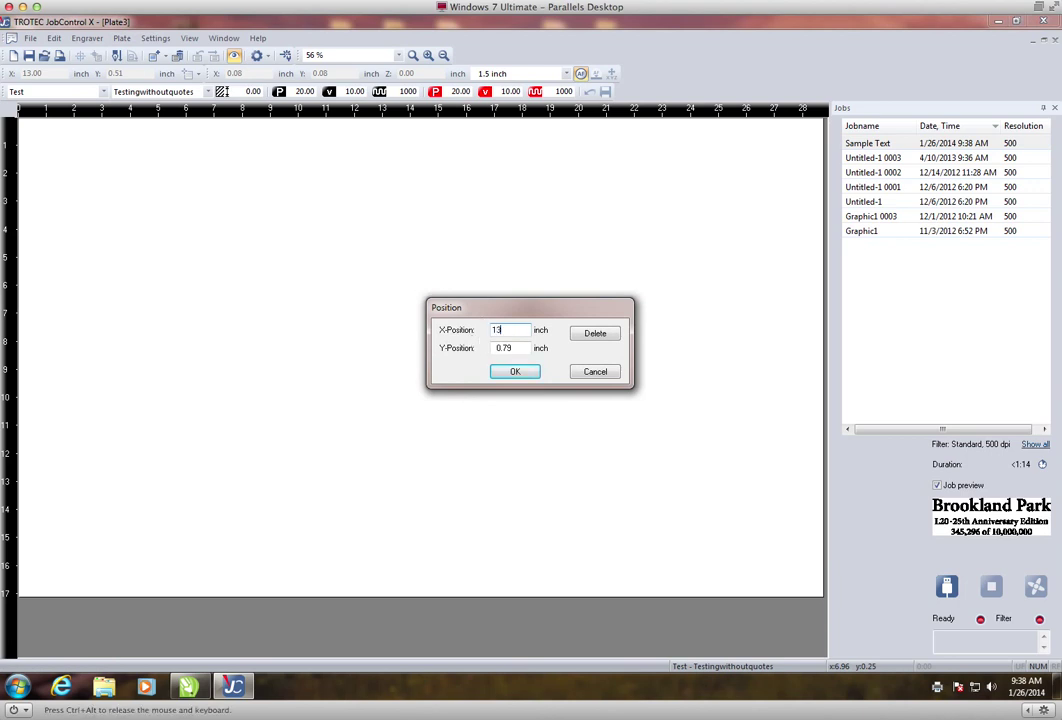
key("Tab")
type("1")
left_click(514, 369)
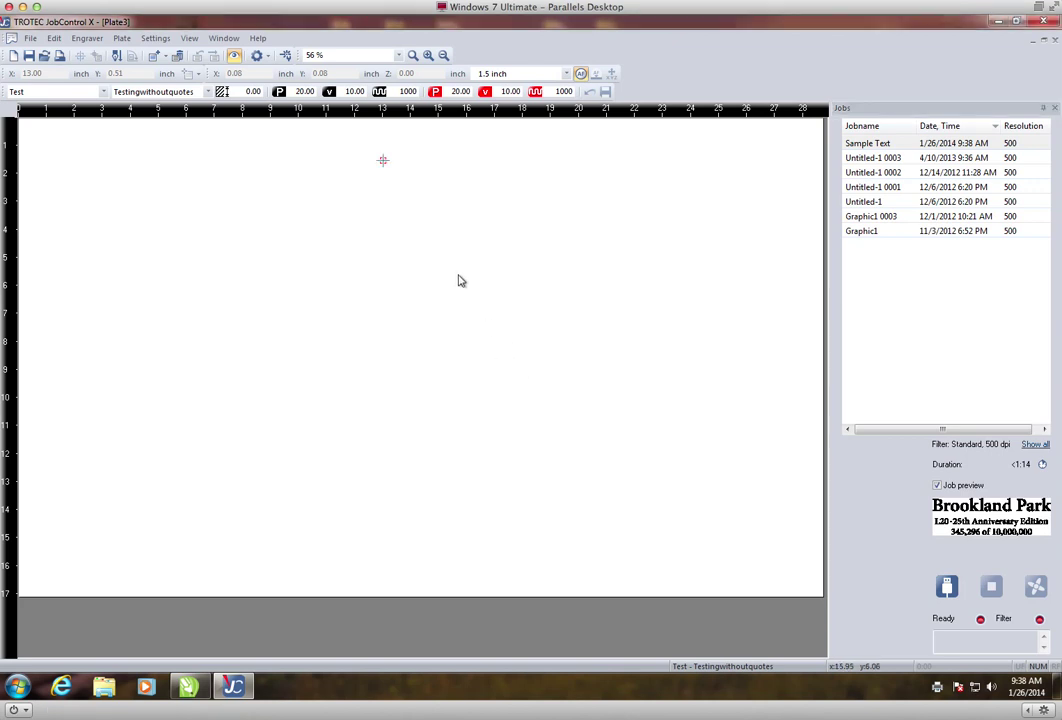
left_click(875, 145)
left_click_drag(903, 147, 439, 178)
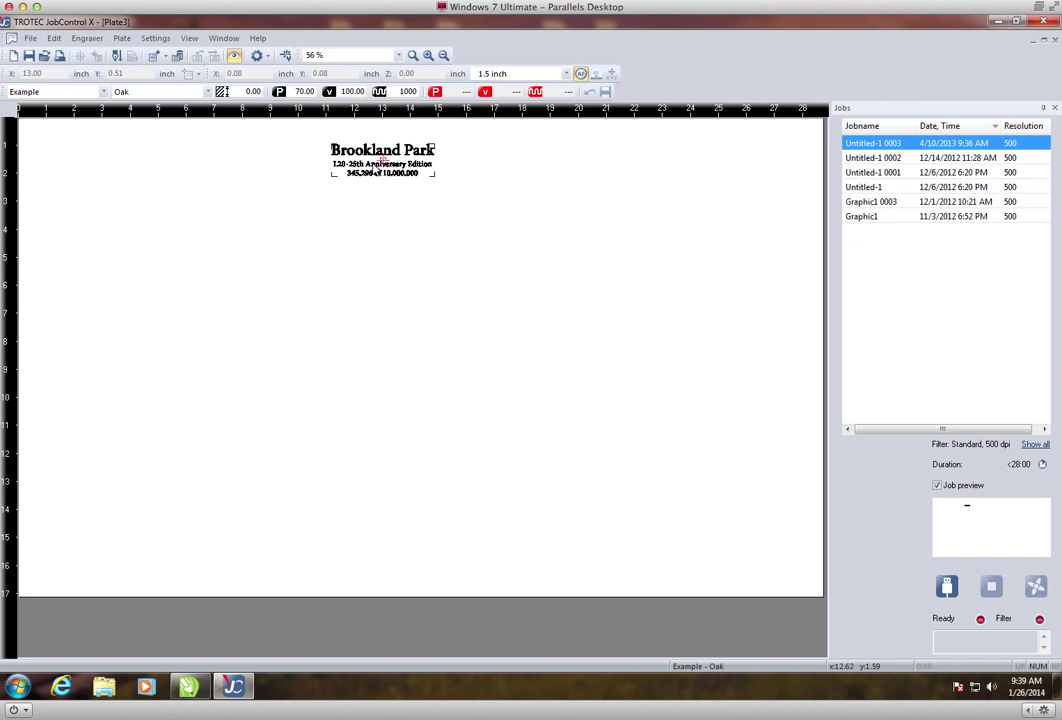
Move the Sample Text job from the plate back to the job list and delete the plate marker
left_click_drag(364, 163, 924, 166)
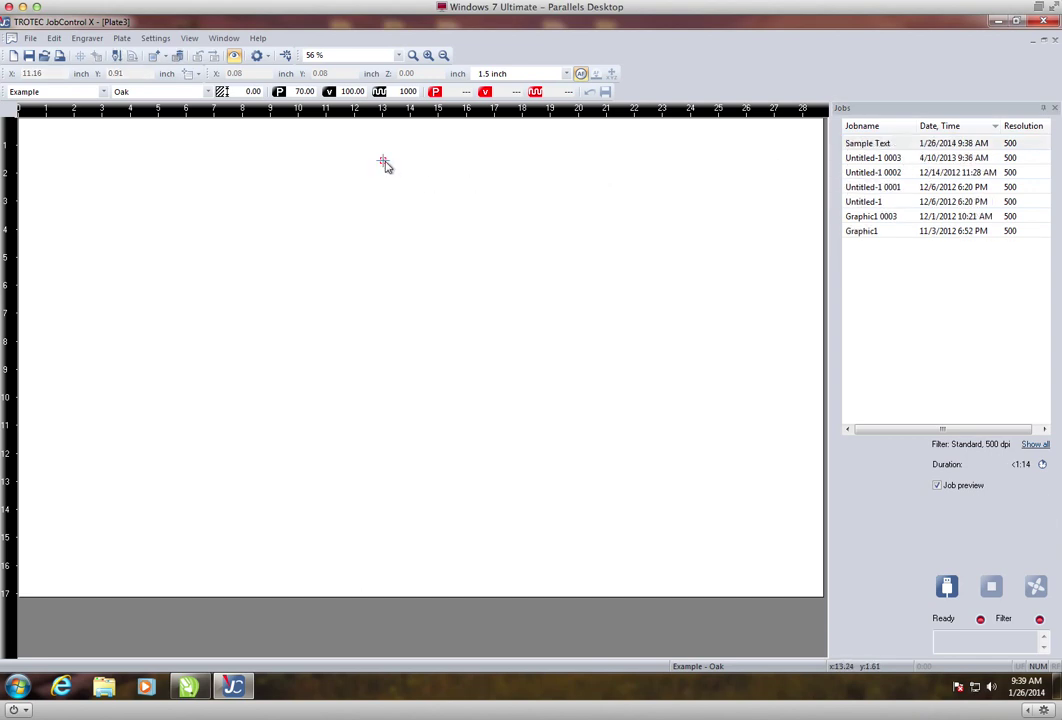
left_click(121, 38)
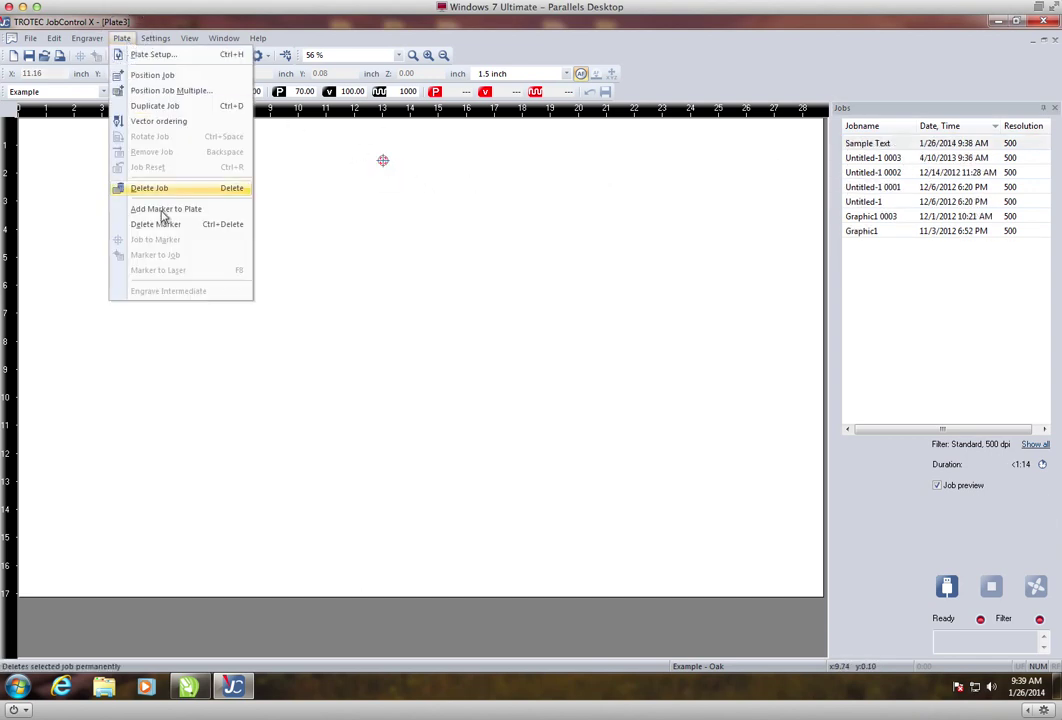
left_click(157, 223)
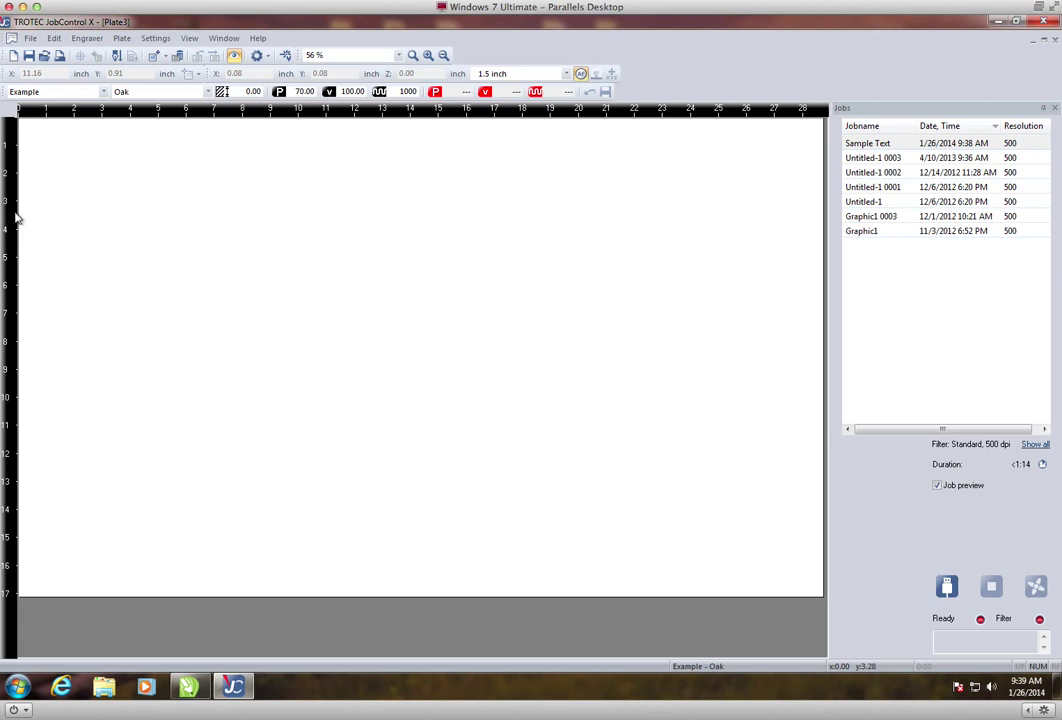
Add a vertical guideline at 11 inches and a horizontal guideline at 1 inch on the plate
mouse_move(16, 218)
left_mouse_down()
mouse_move(384, 192)
mouse_move(325, 168)
left_mouse_up()
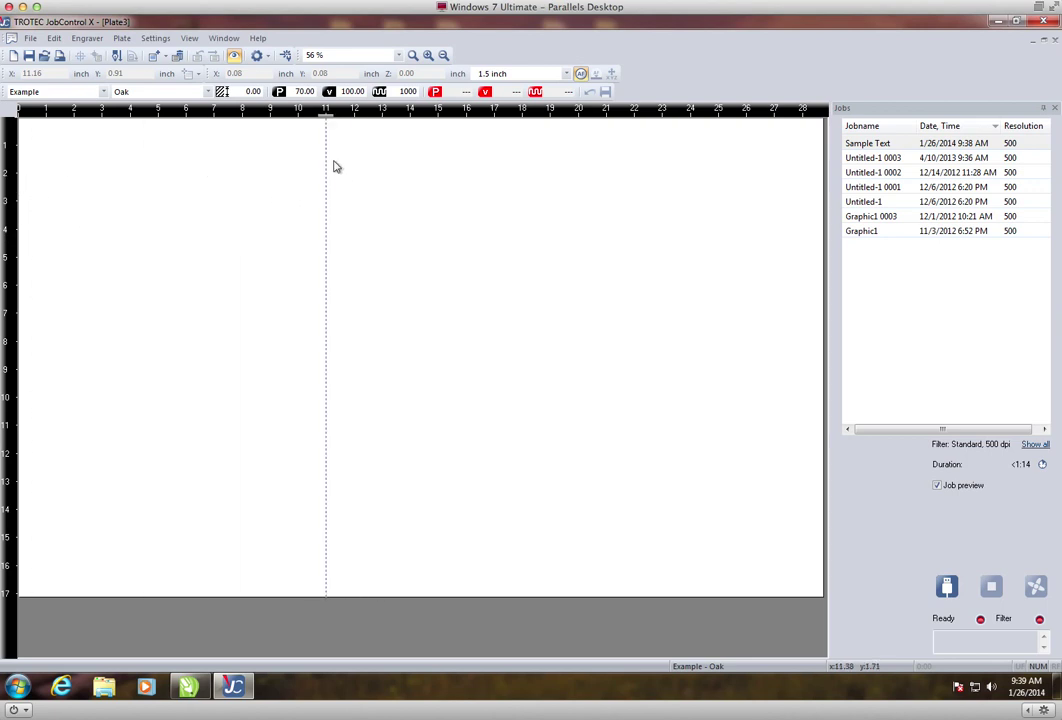
left_click_drag(283, 117, 290, 150)
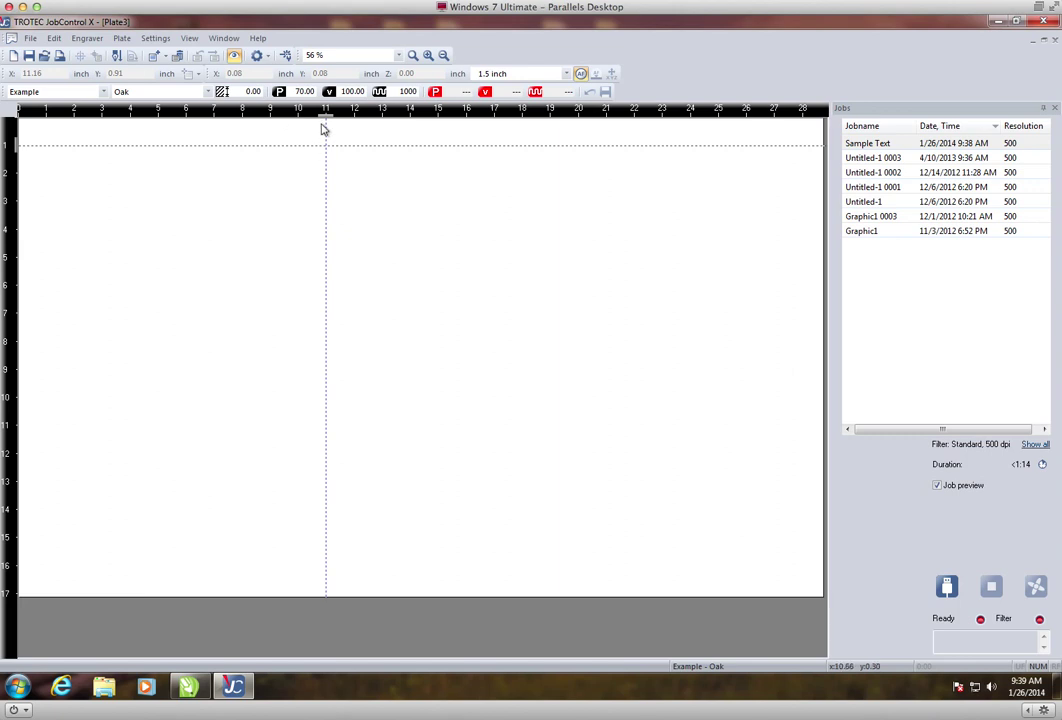
Set the guidelines to exactly 11 inches vertical and 1 inch horizontal, and place the Sample Text job with its upper-left corner at their intersection
double_click(327, 118)
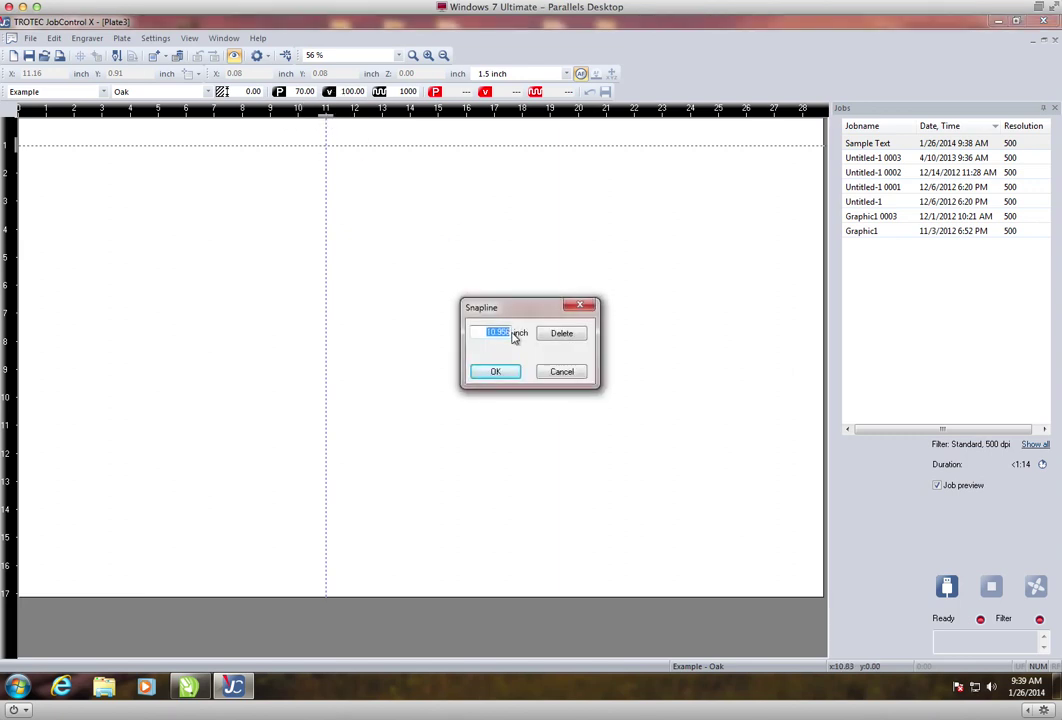
key("BackSpace")
type("11")
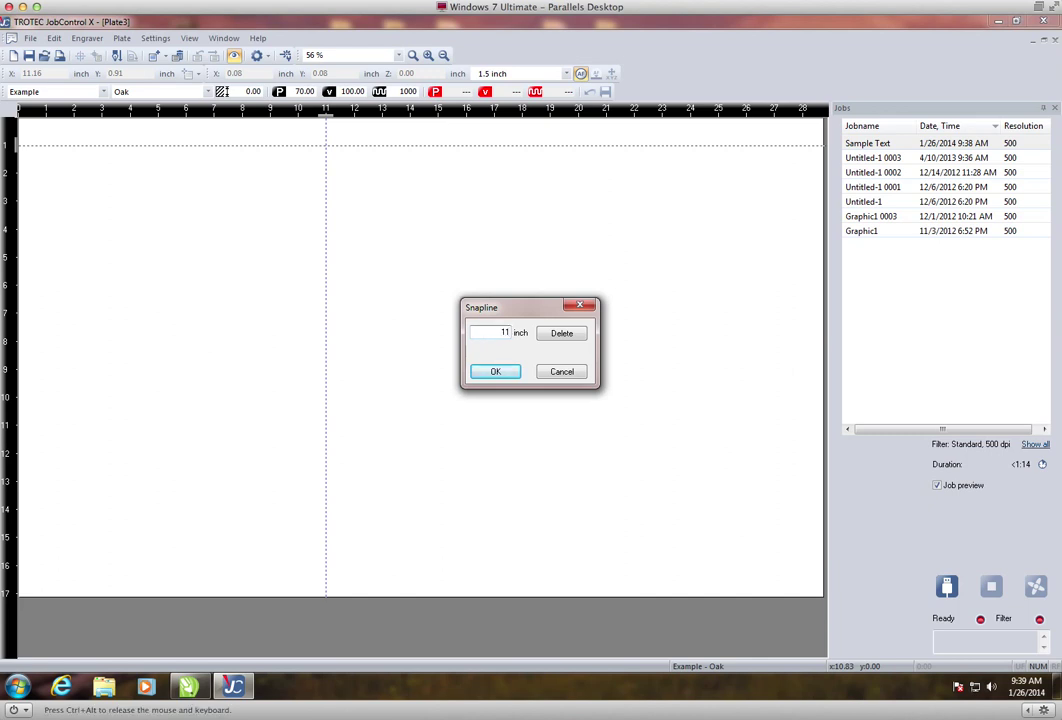
key("Return")
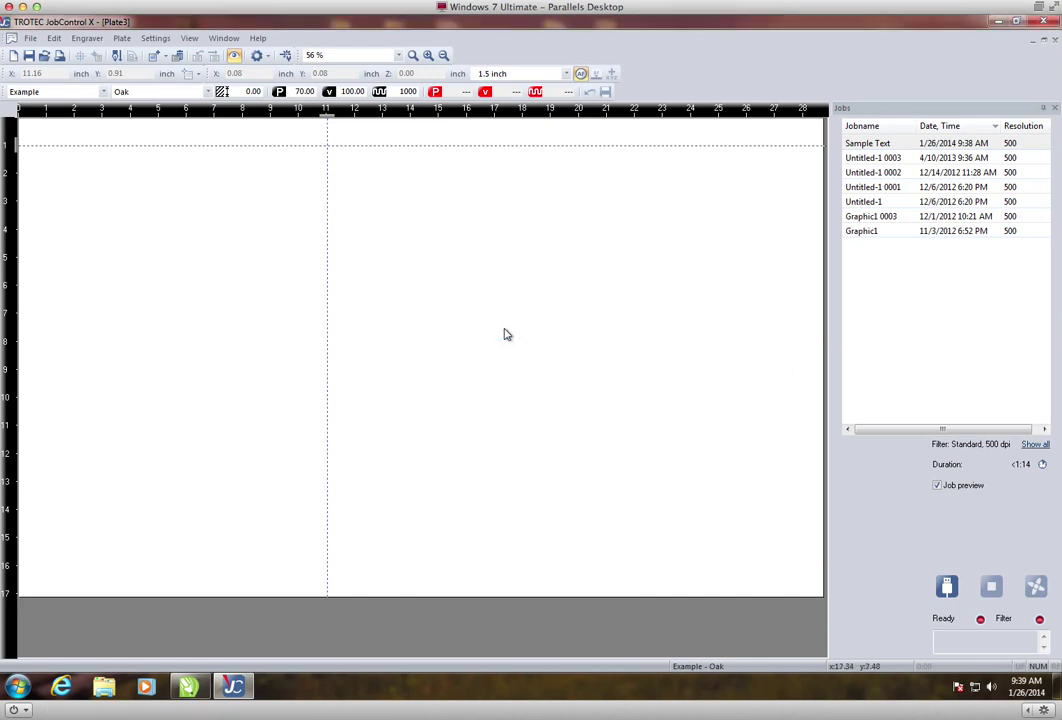
double_click(17, 145)
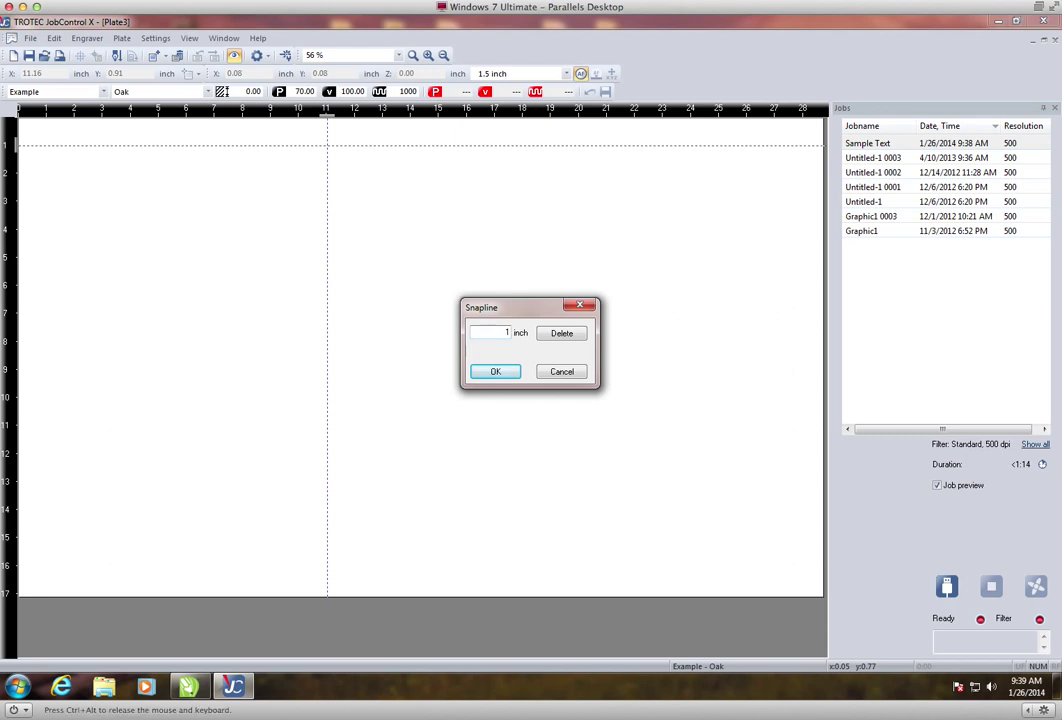
key("Return")
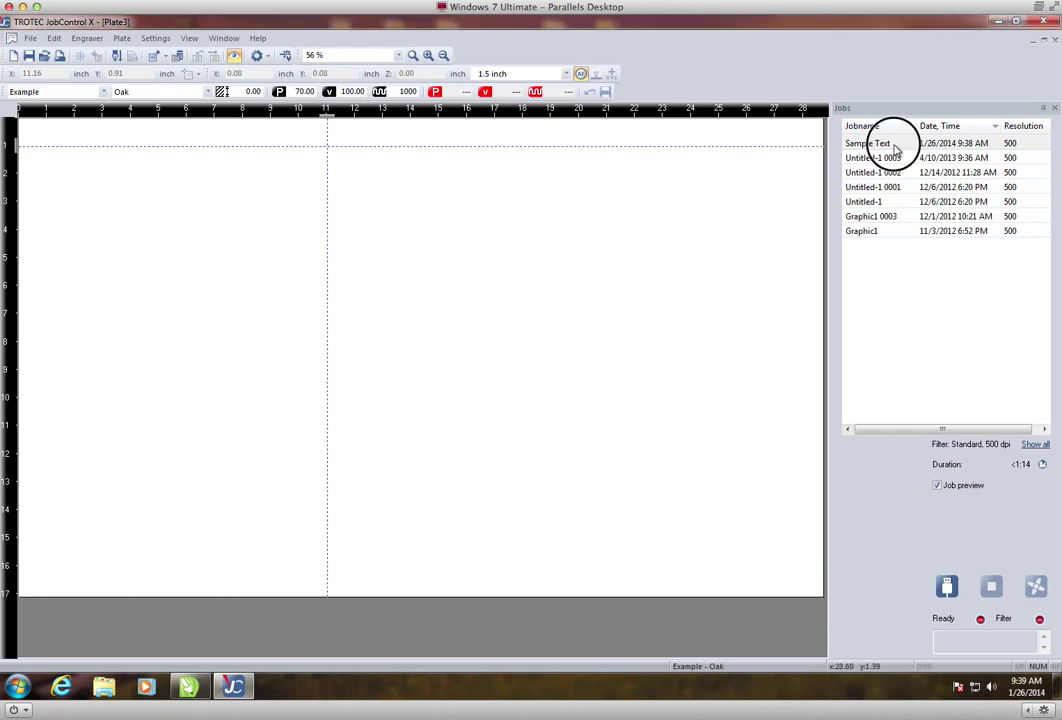
left_click_drag(878, 143, 328, 150)
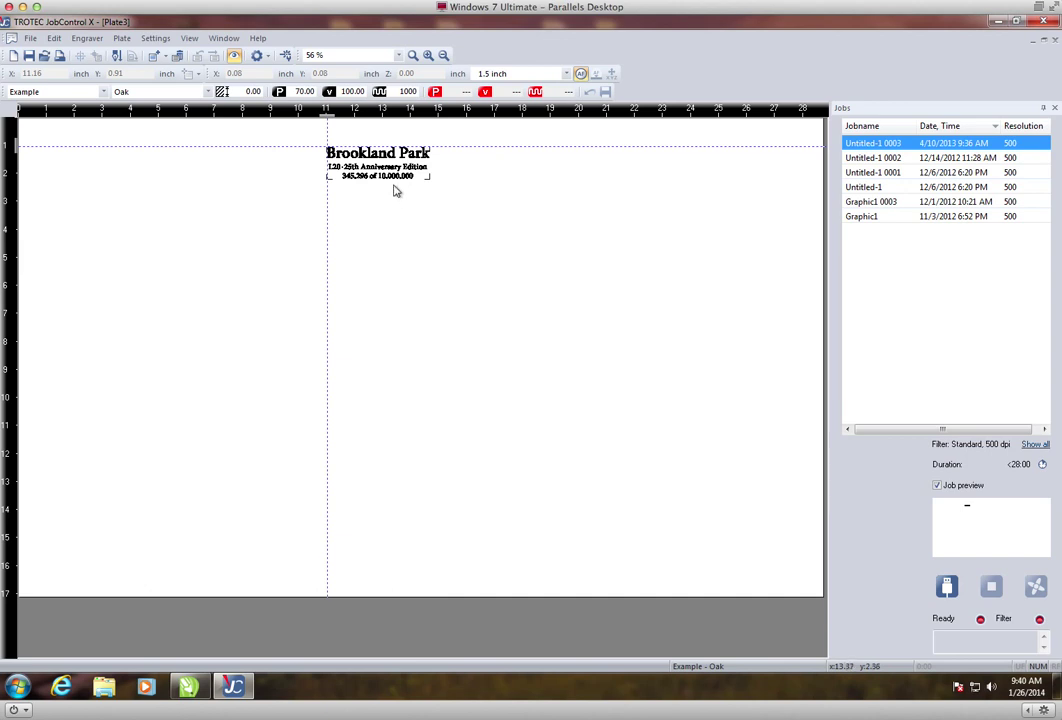
Delete the vertical and horizontal guidelines, and return the Sample Text job from the plate to the job list, leaving it selected there
double_click(329, 118)
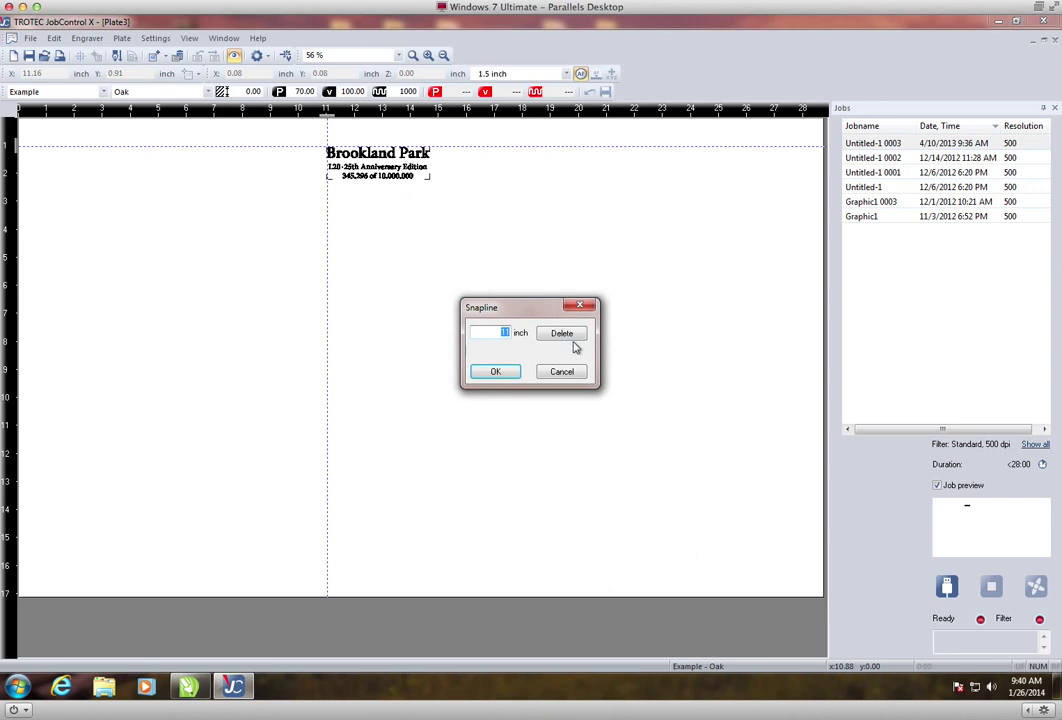
left_click(567, 335)
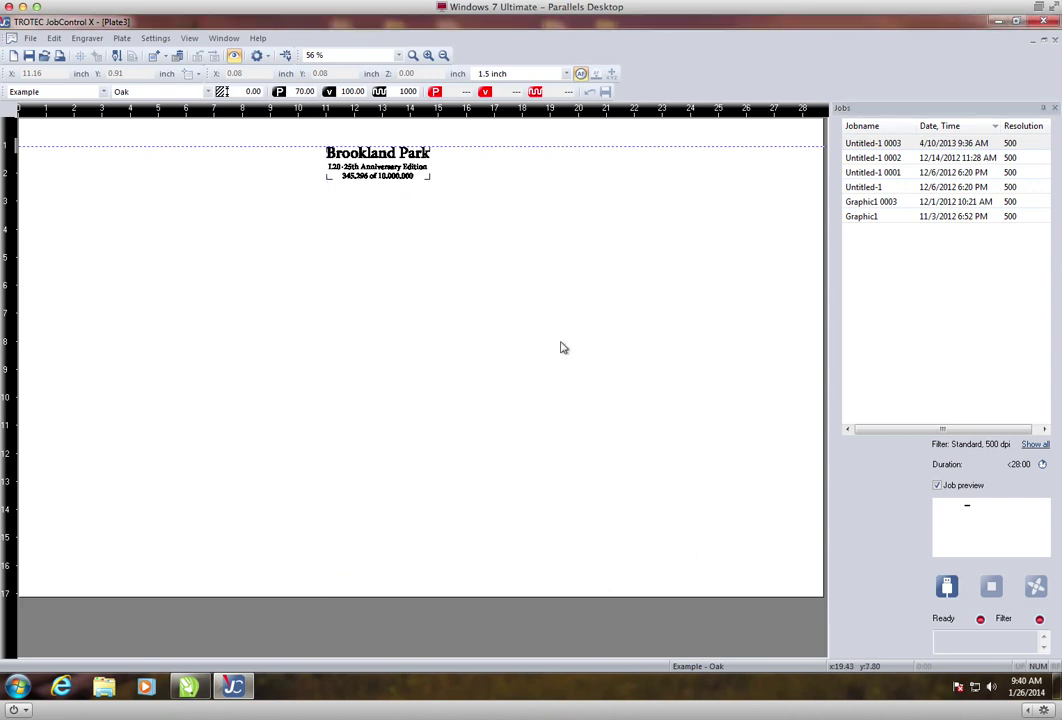
double_click(15, 147)
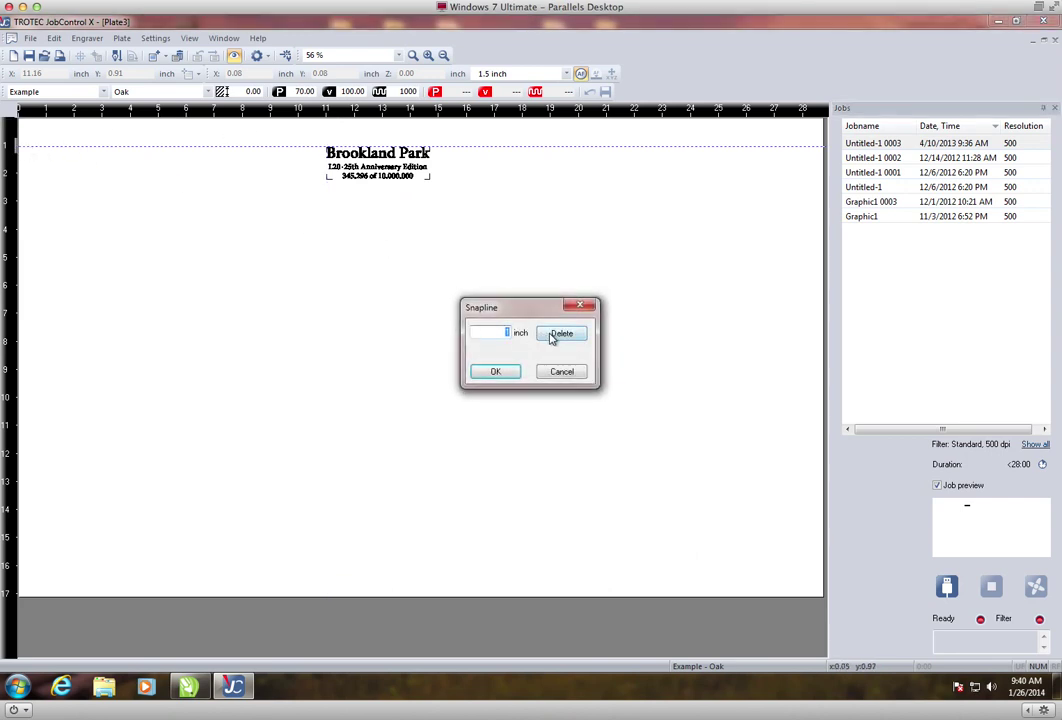
left_click(555, 336)
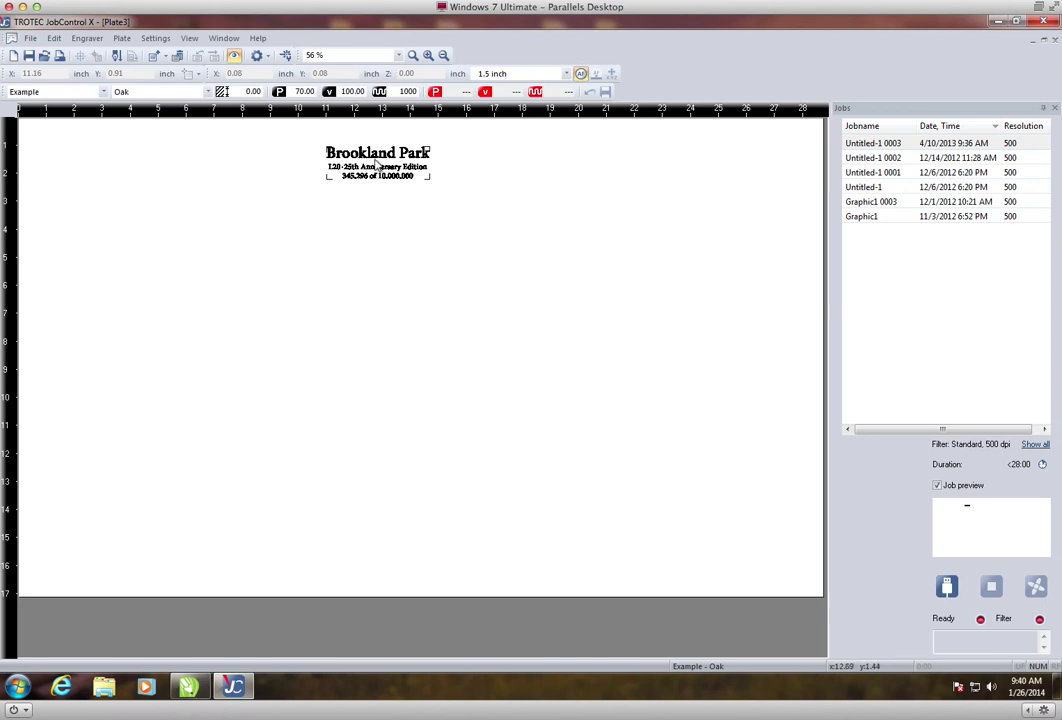
left_click_drag(376, 162, 933, 175)
left_click(885, 143)
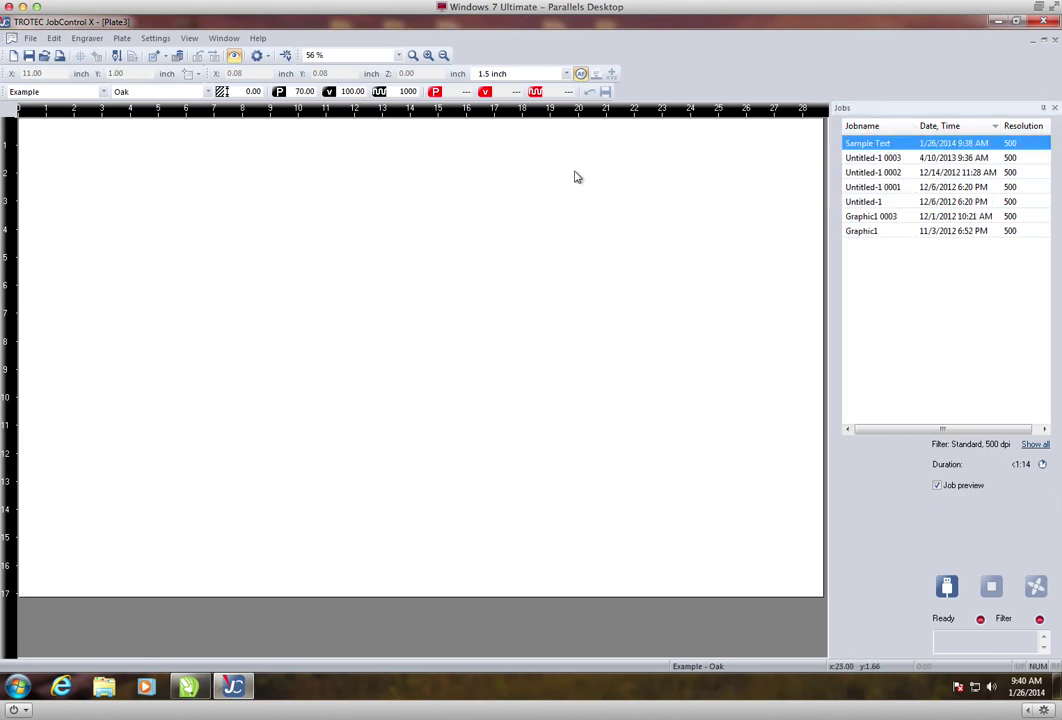